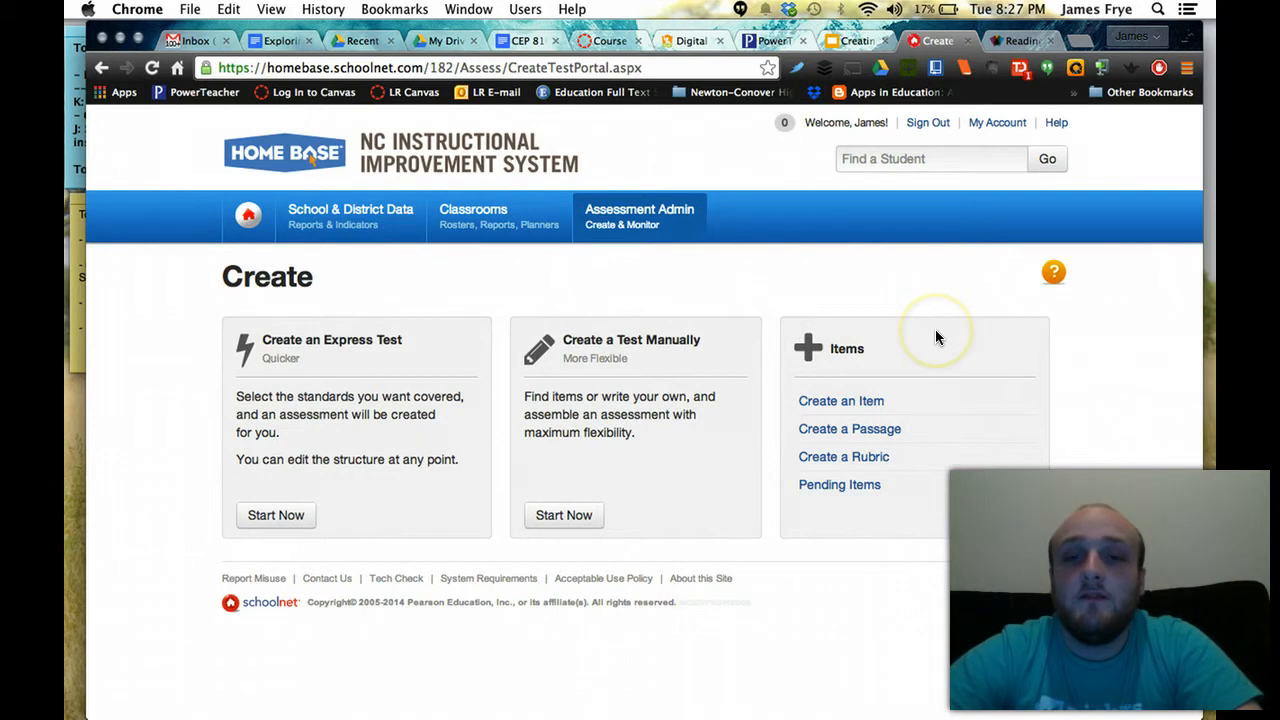
Create an item to reach Item Central's Create New Item page and its list of item types
left_click(846, 403)
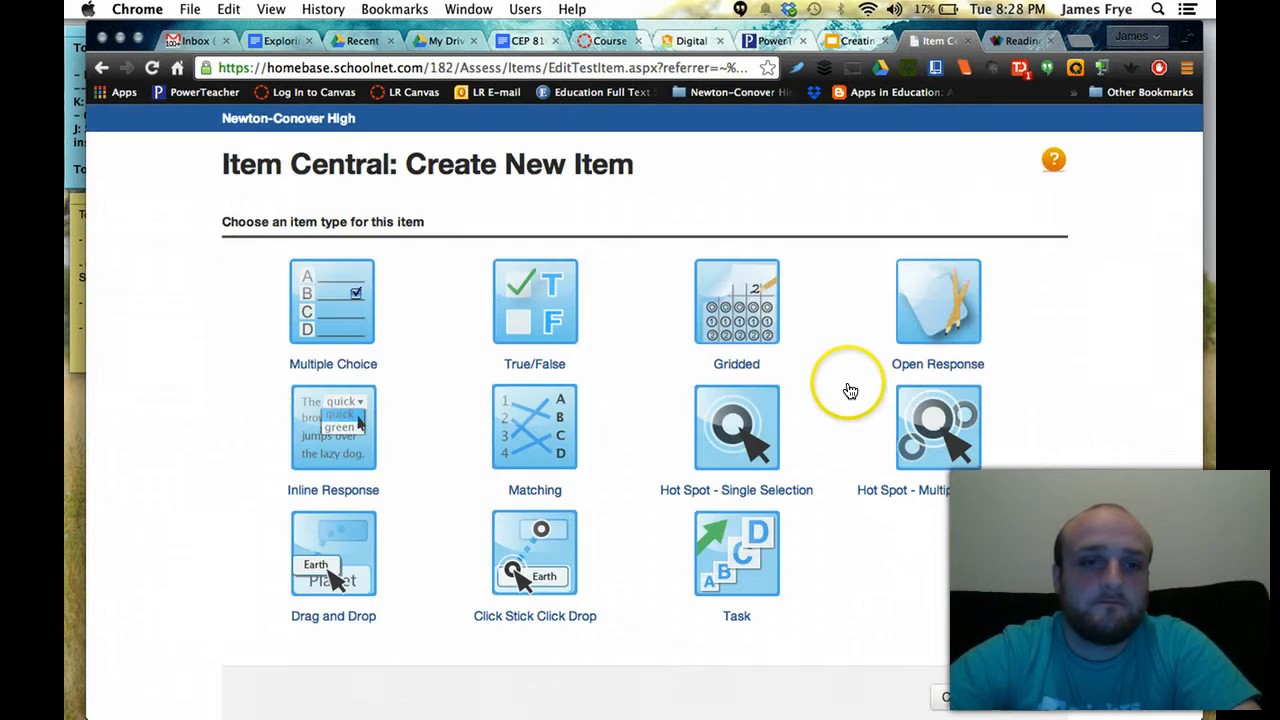
scroll(1050, 372, "down", 1)
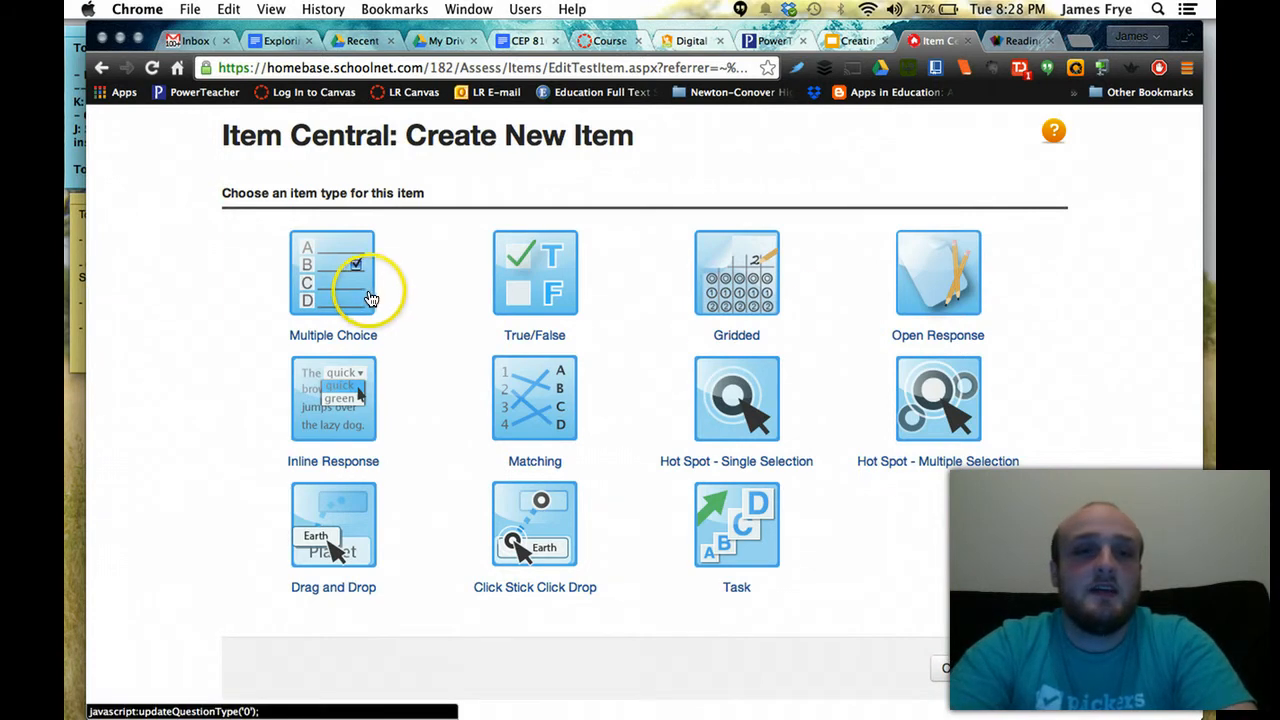
Make the item Multiple Choice, subject English Language and Literature, grade level 10 to 10
left_click(316, 340)
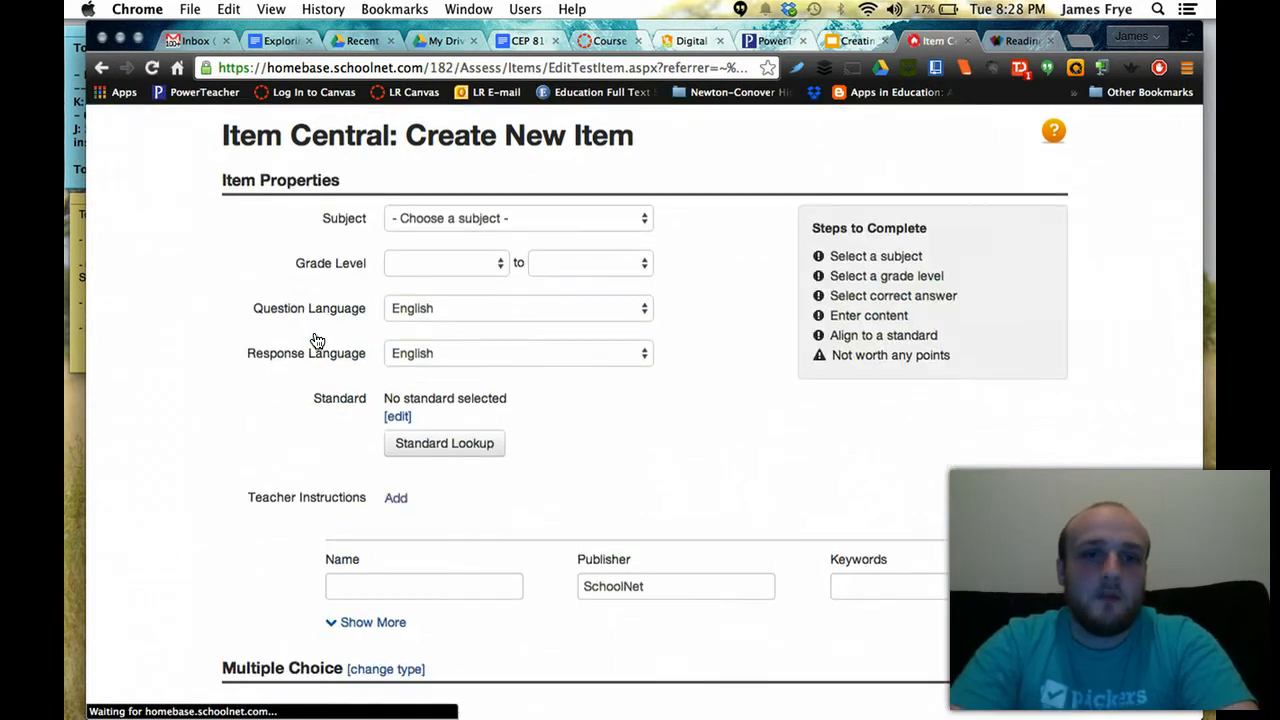
left_click(428, 218)
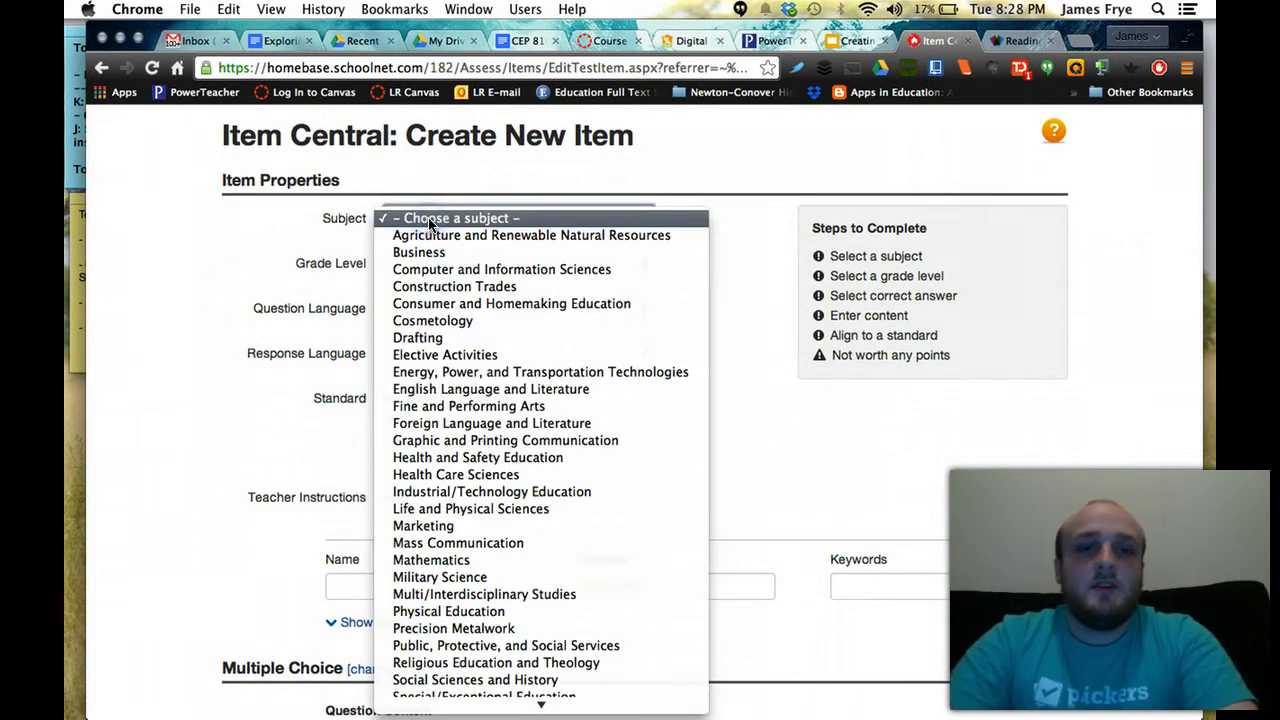
scroll(448, 300, "down", 1)
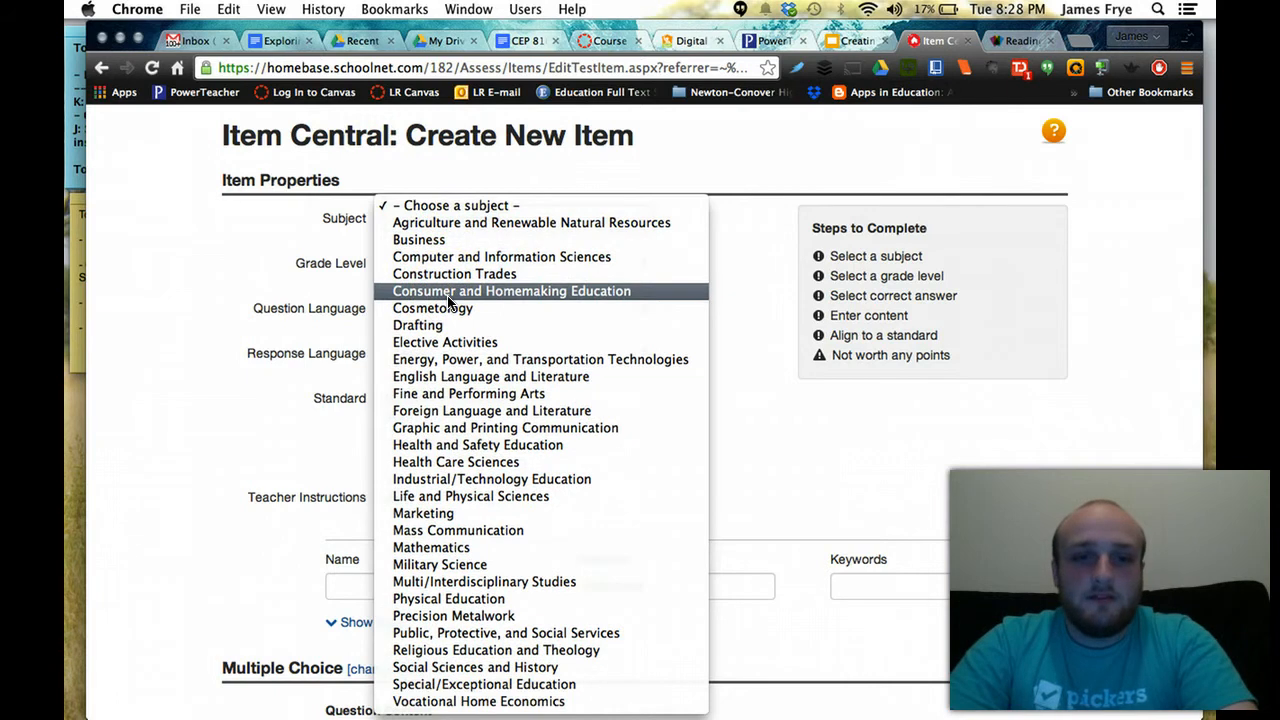
left_click(440, 376)
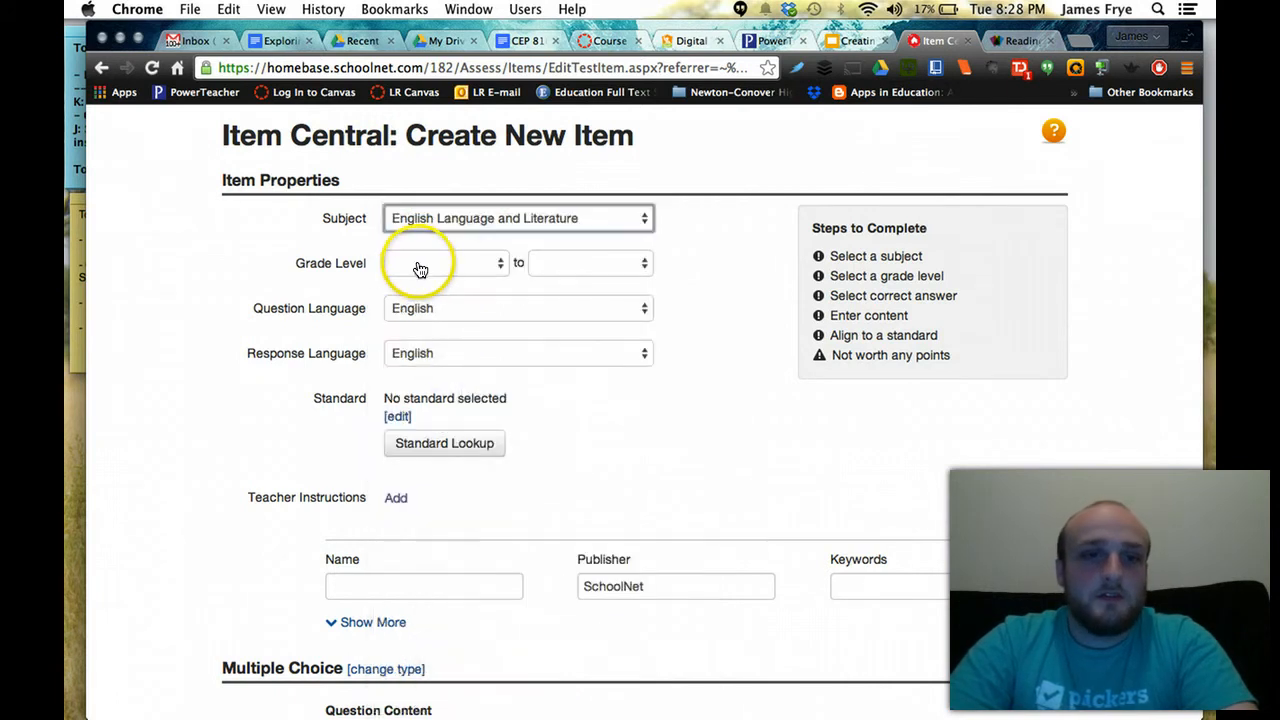
left_click(501, 267)
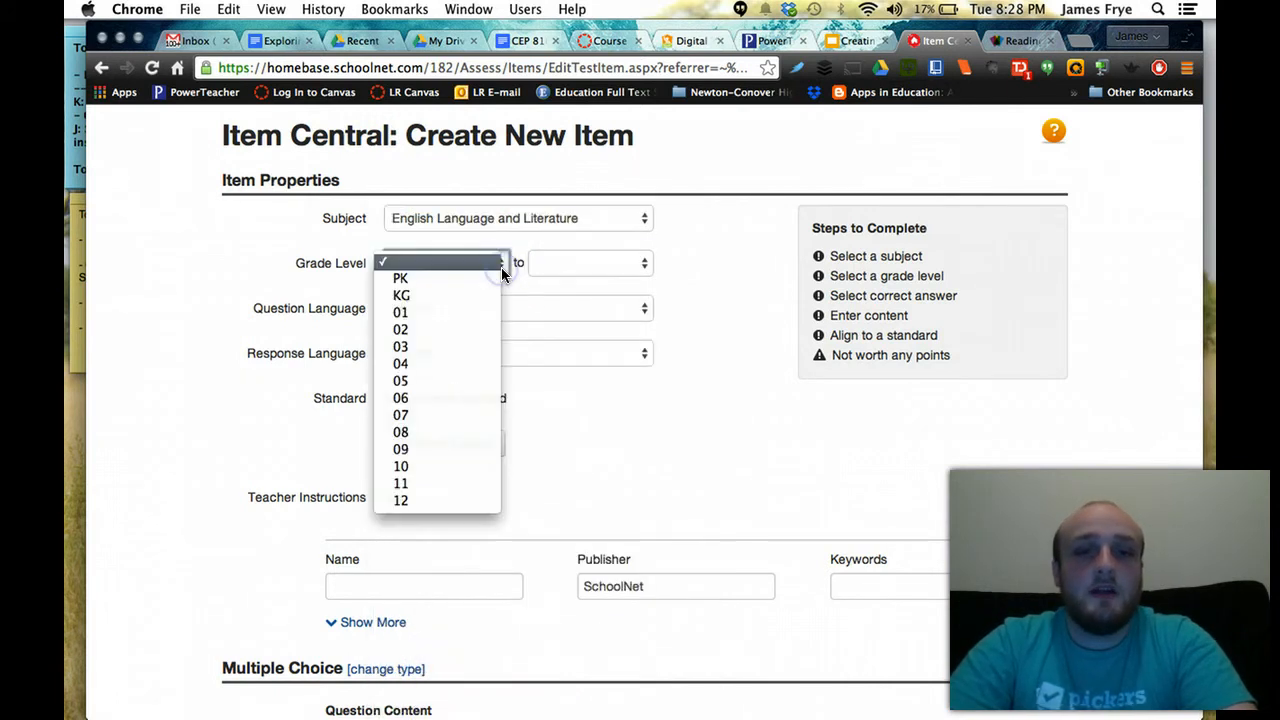
left_click(451, 466)
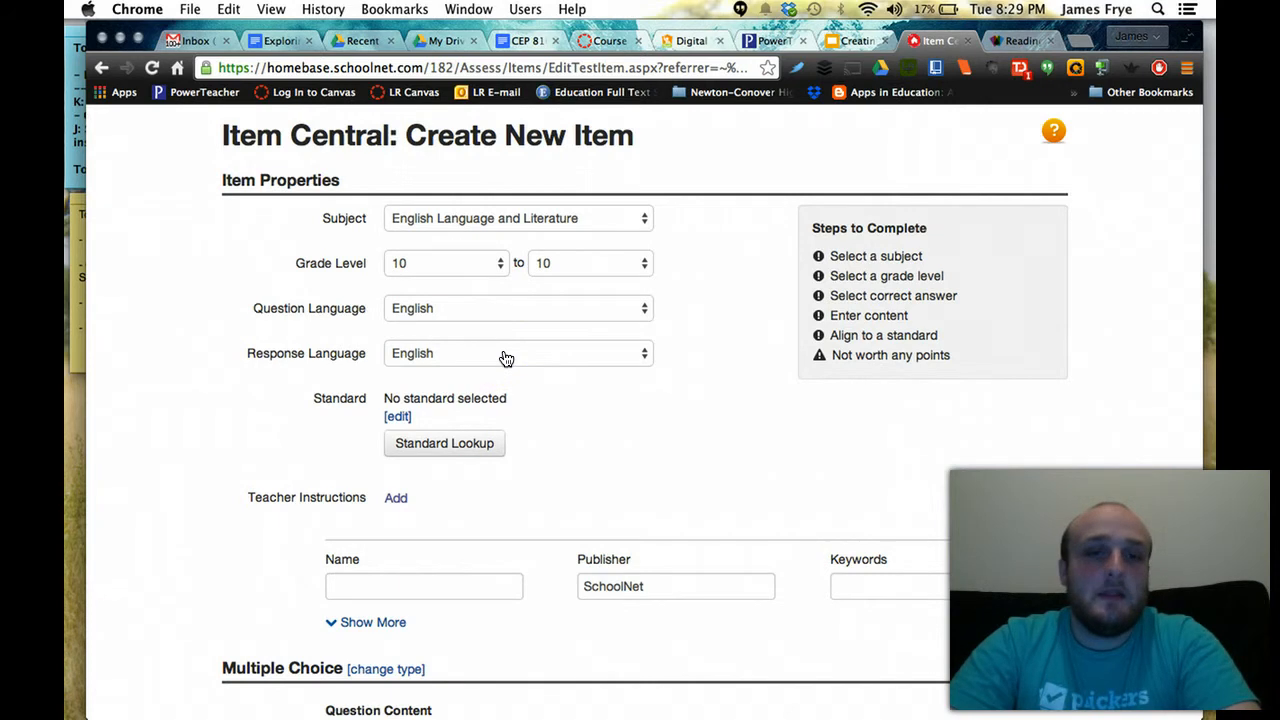
scroll(505, 358, "down", 2)
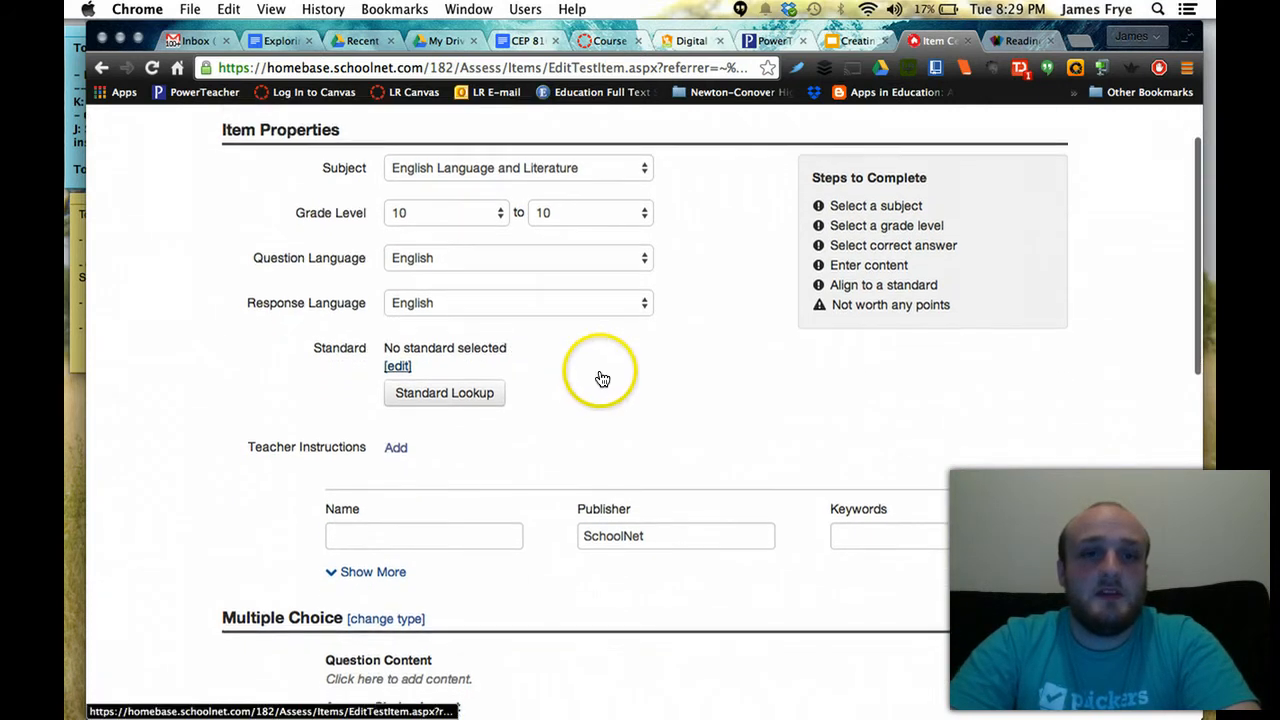
scroll(601, 378, "down", 1)
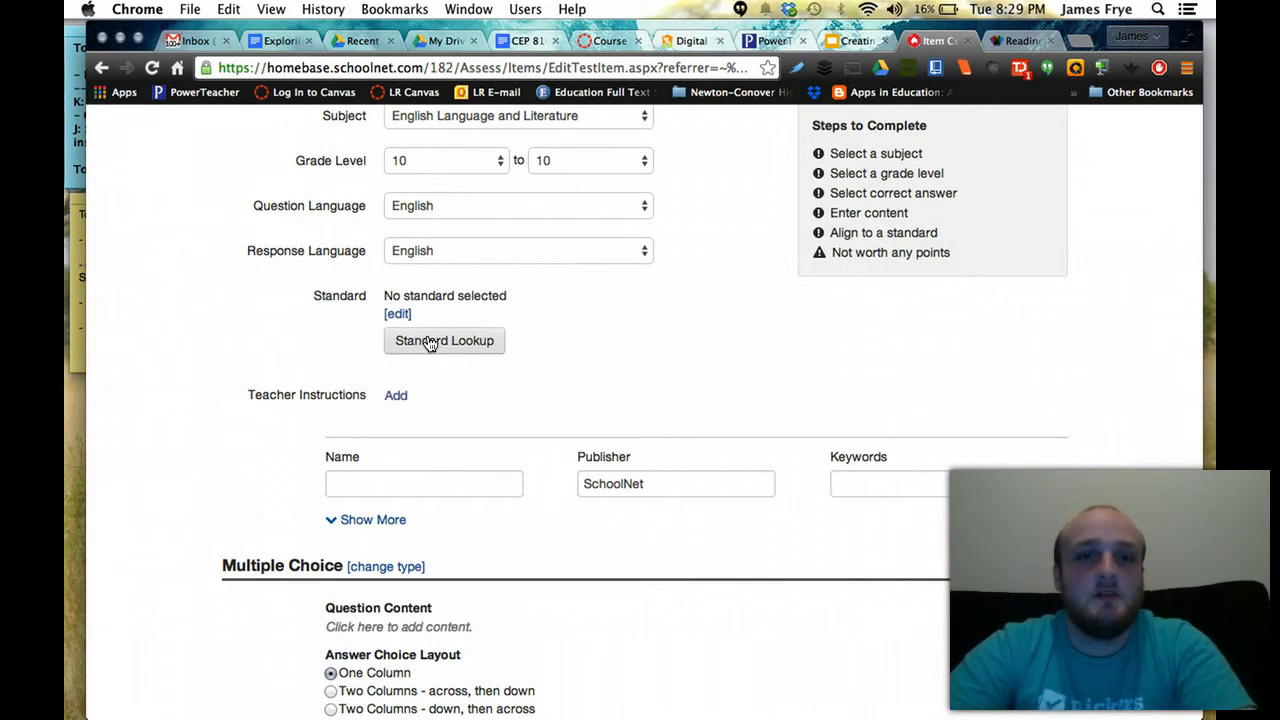
Through Standard Lookup, check Common Core writing standards W.9-10.1 and W.PE.H.MS.1.2.1 under W: Writing
left_click(575, 294)
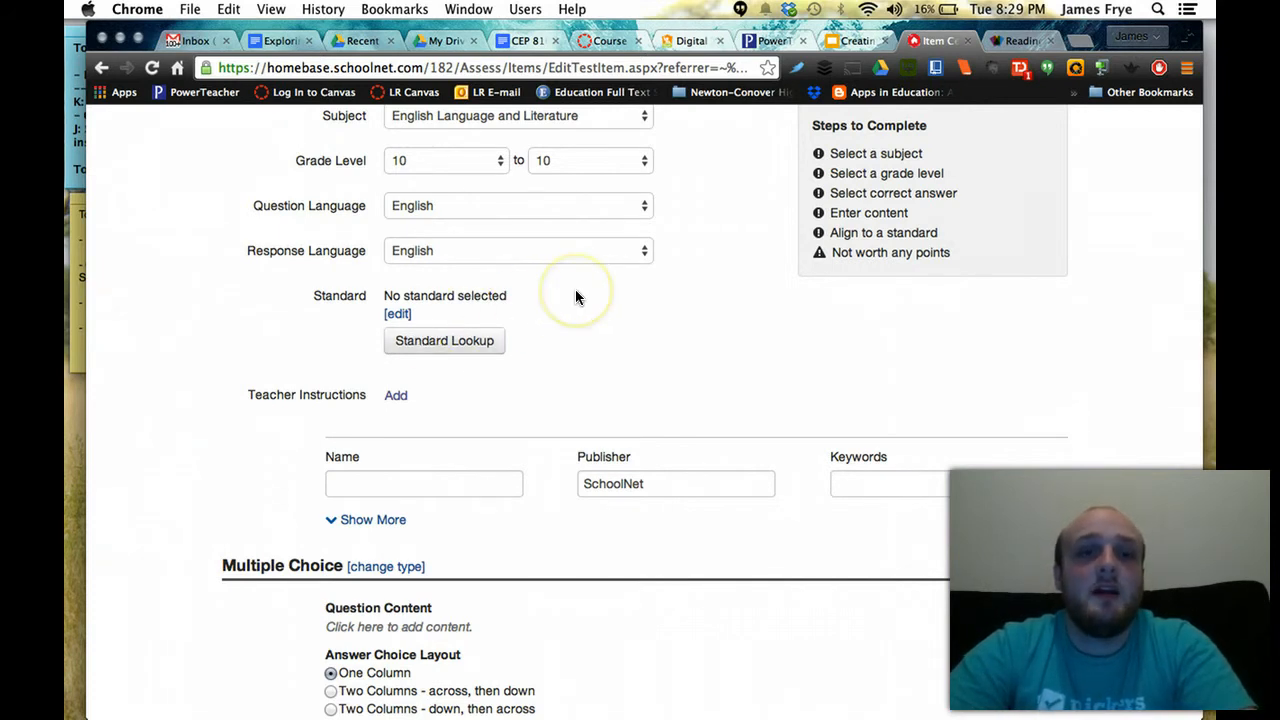
left_click(470, 341)
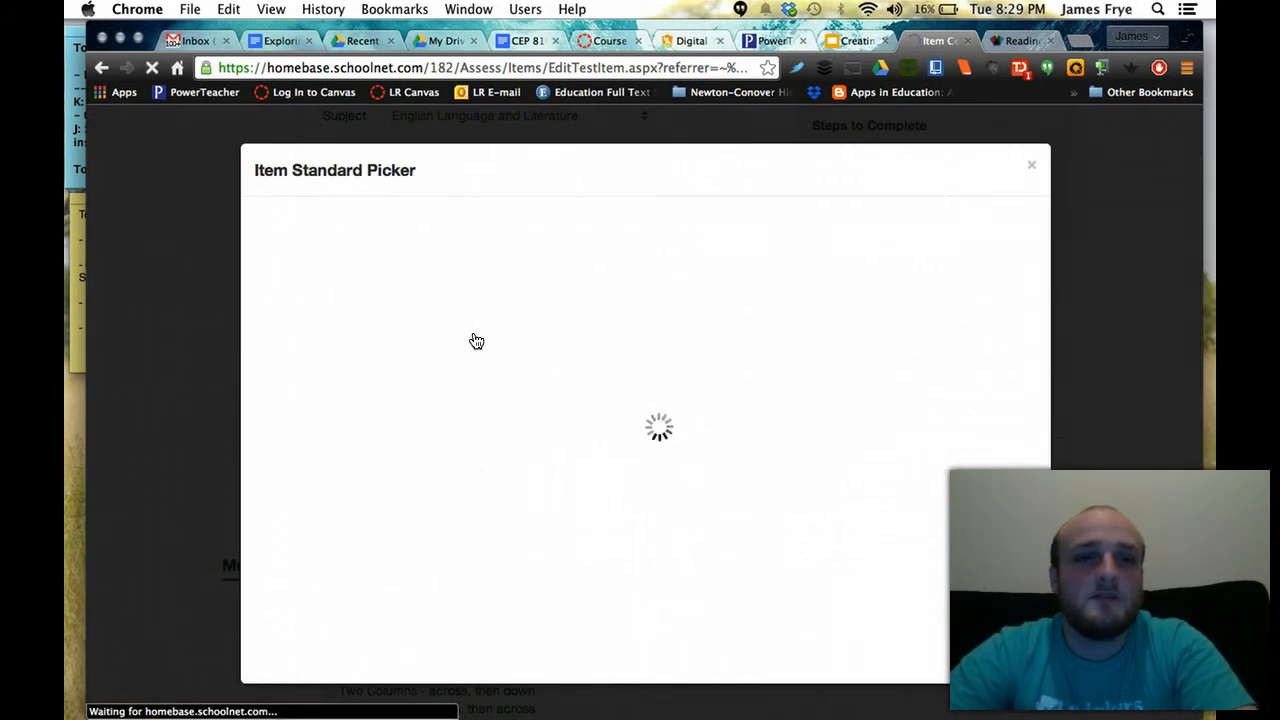
left_click(588, 379)
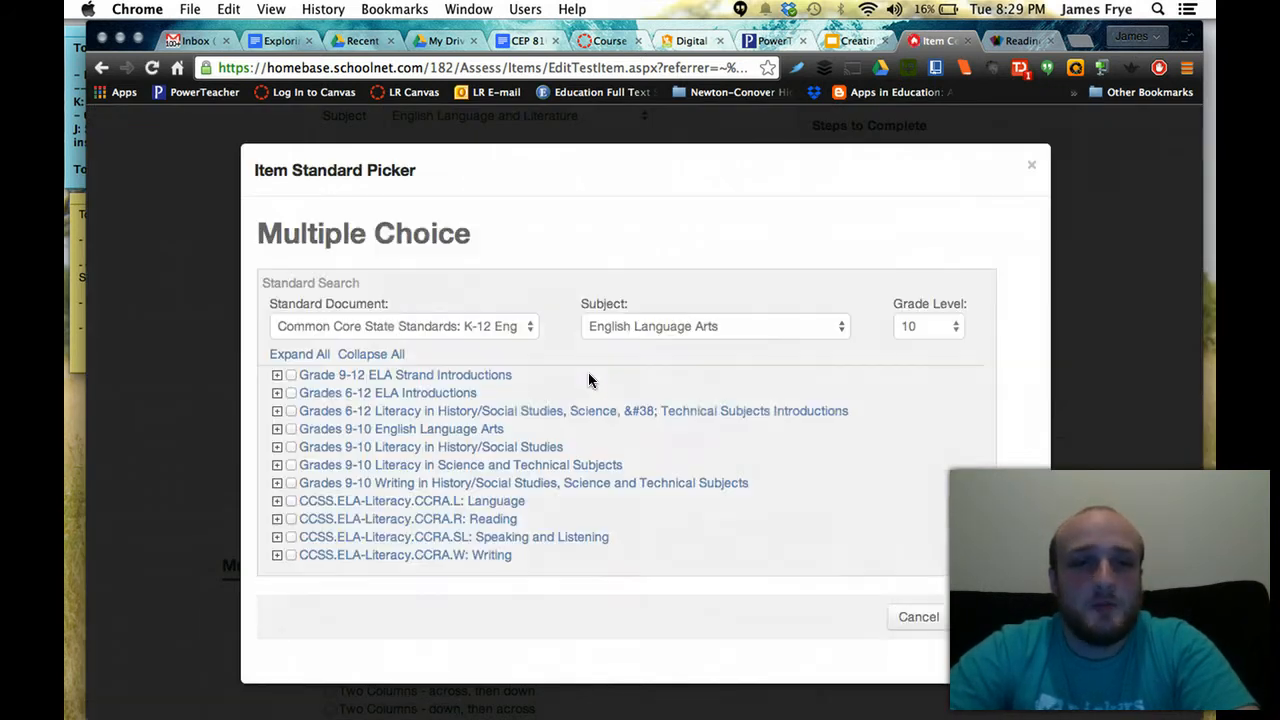
left_click(277, 376)
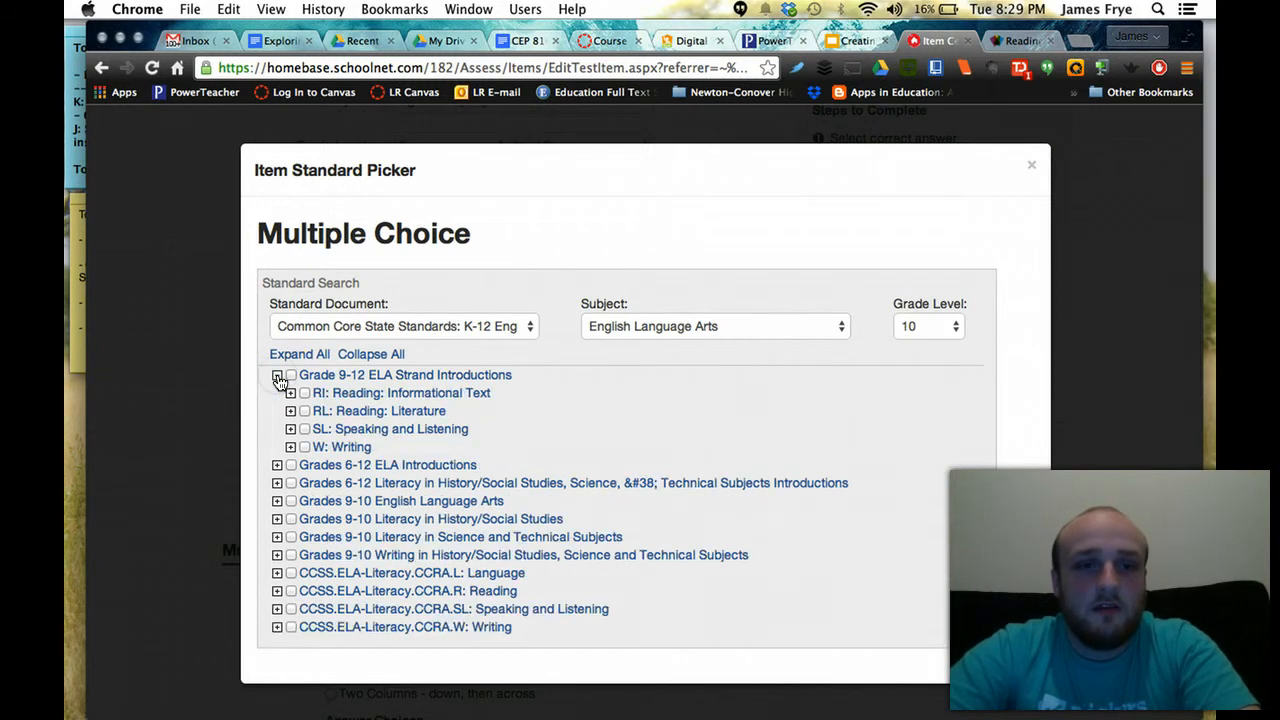
left_click(290, 447)
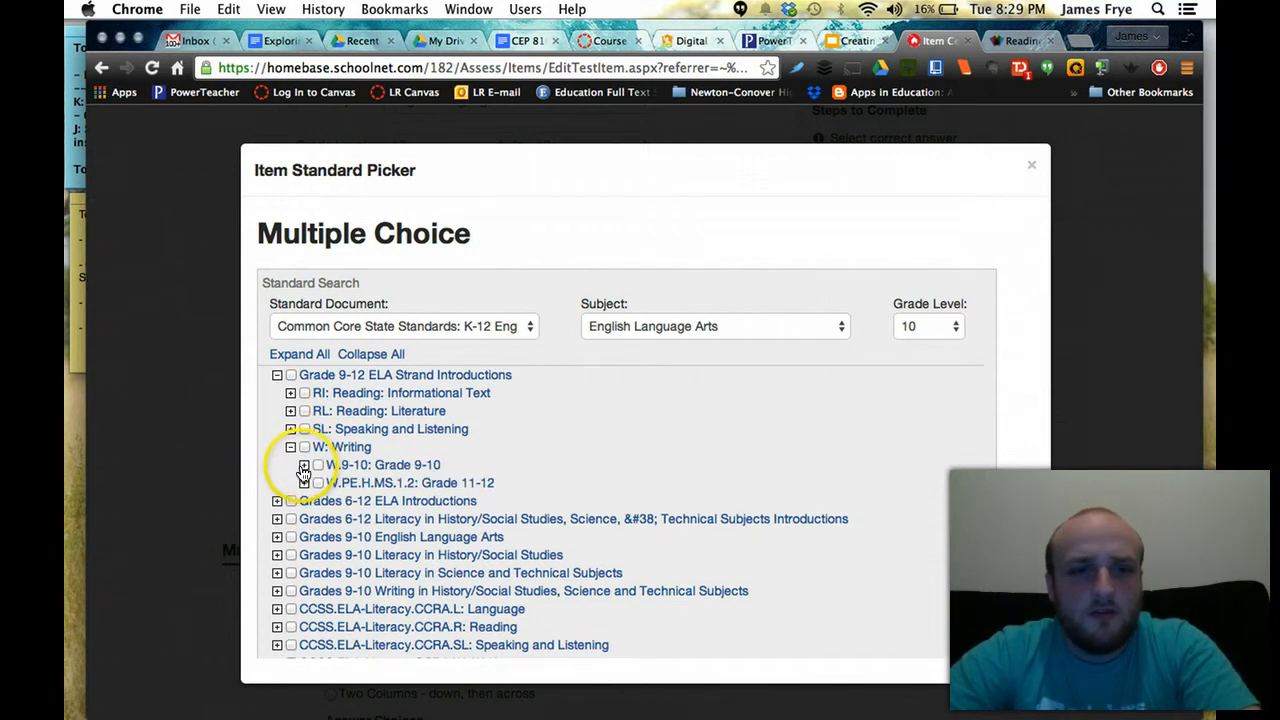
left_click(304, 466)
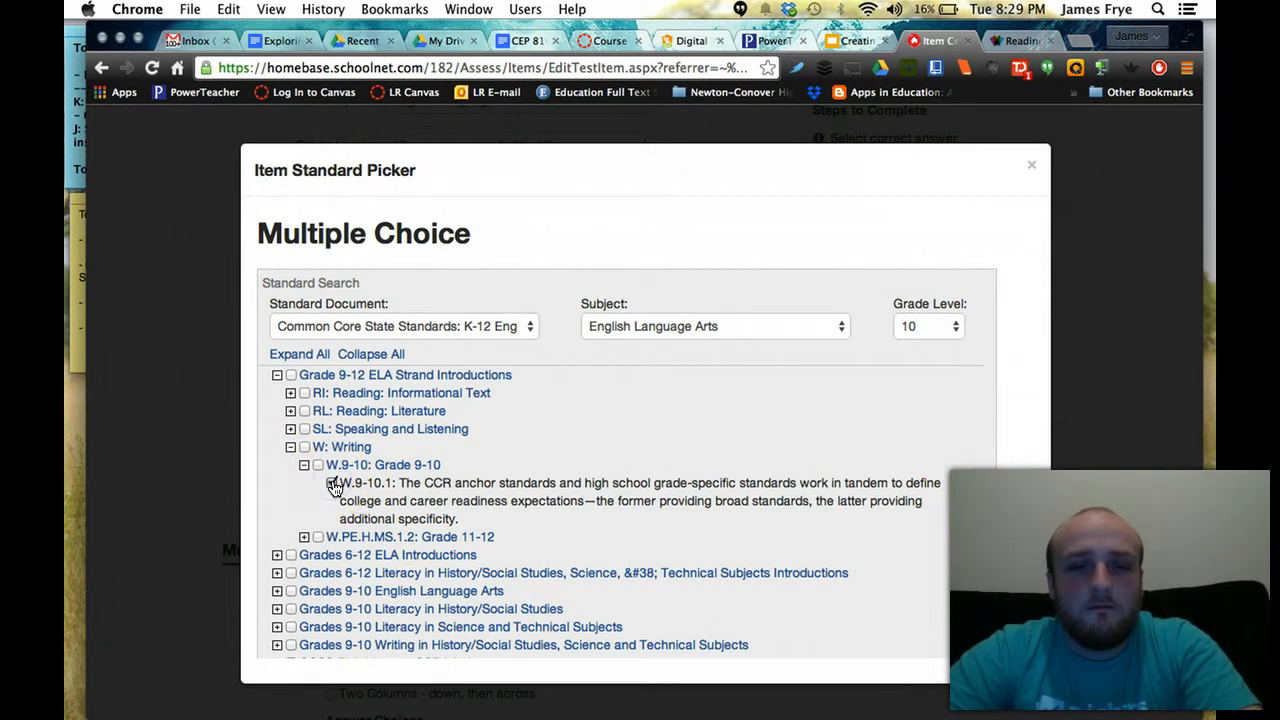
left_click(333, 484)
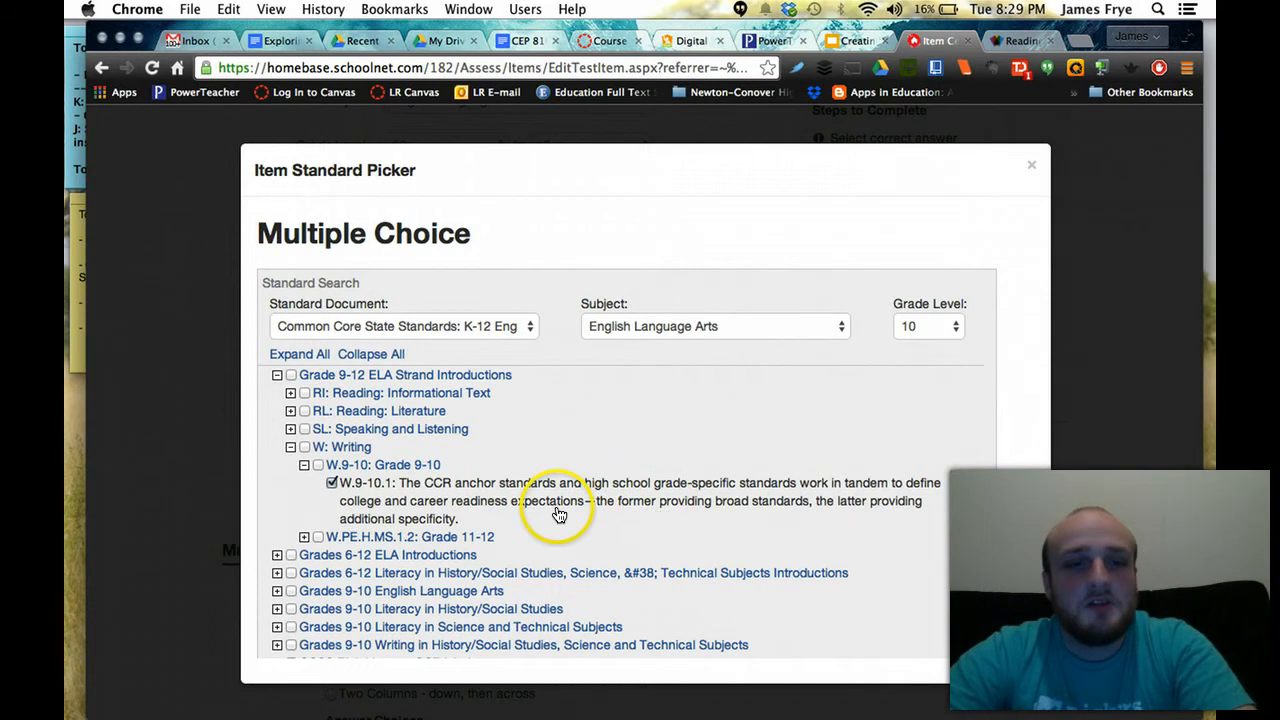
left_click(304, 537)
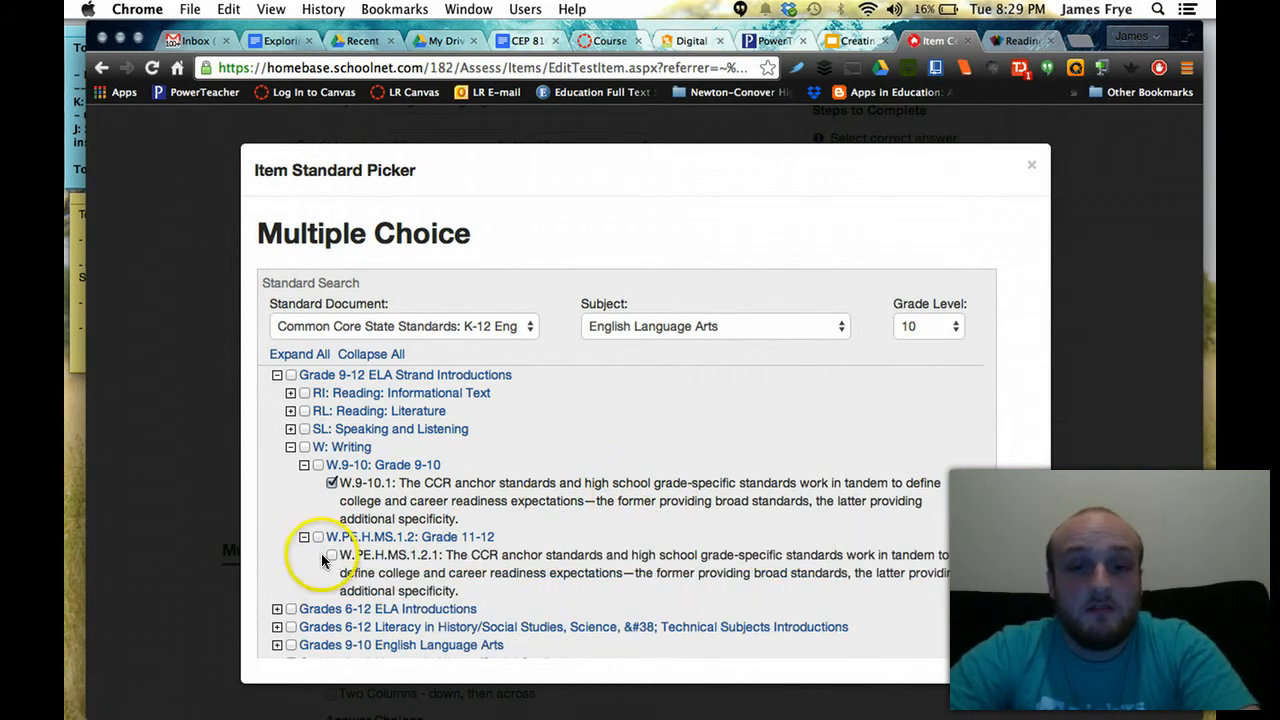
left_click(331, 555)
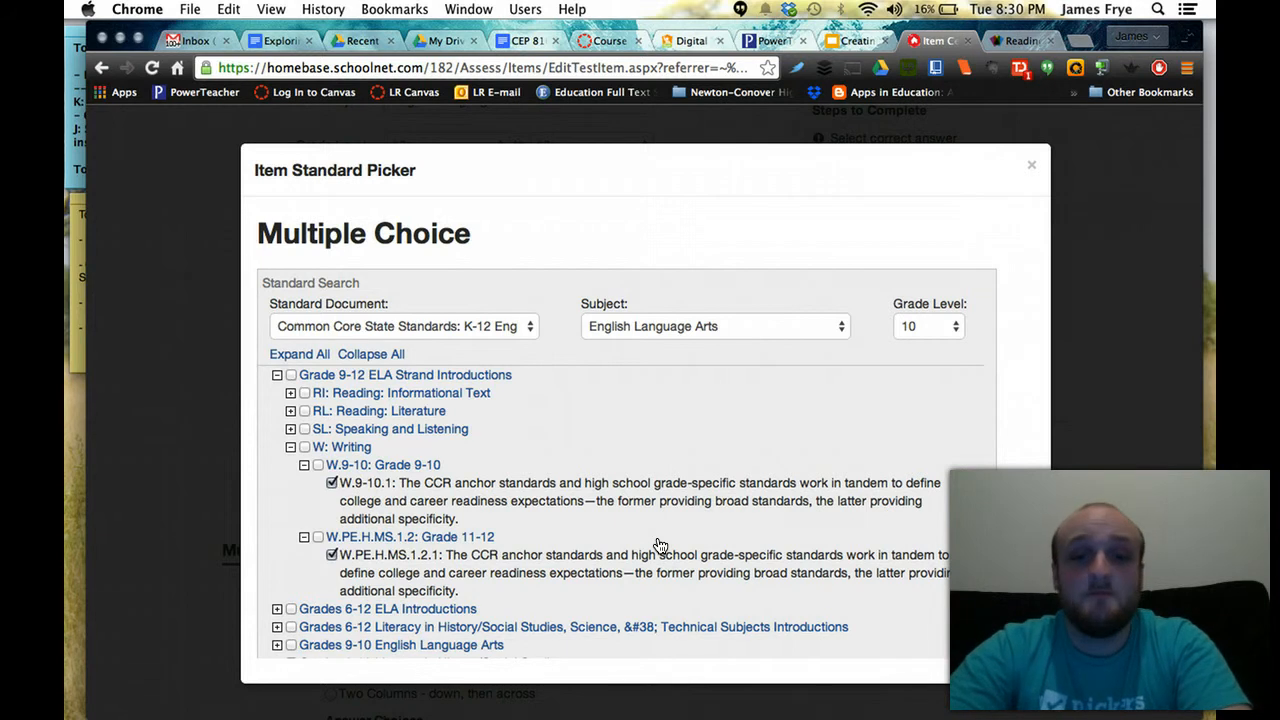
left_click(873, 432)
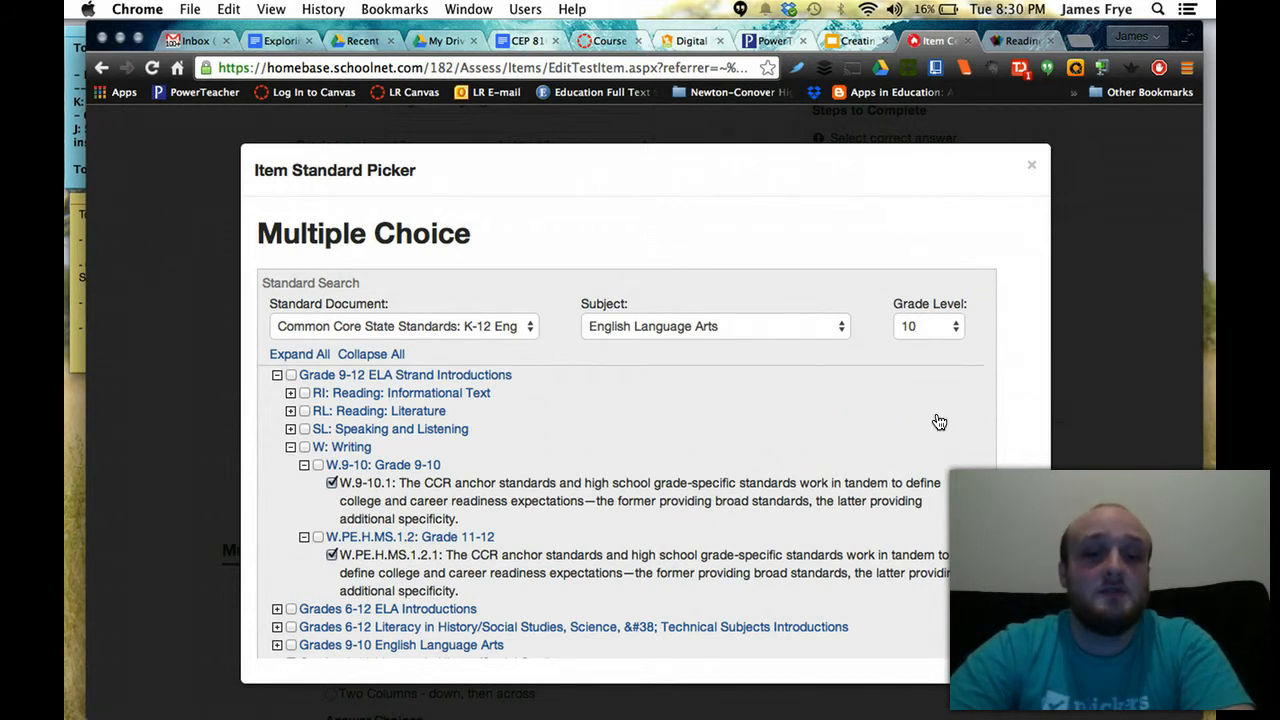
Close the standard picker and keep Common Core K-12 English Language Arts as the standard document
left_click(1032, 170)
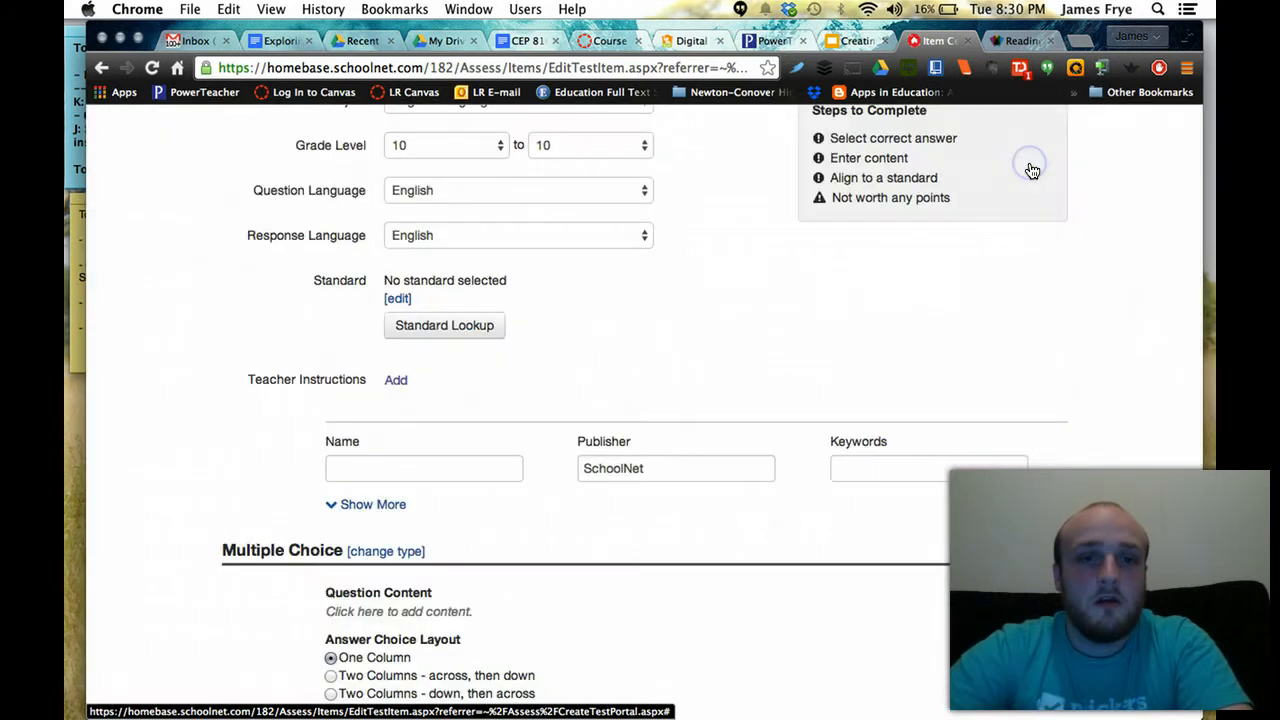
left_click(402, 299)
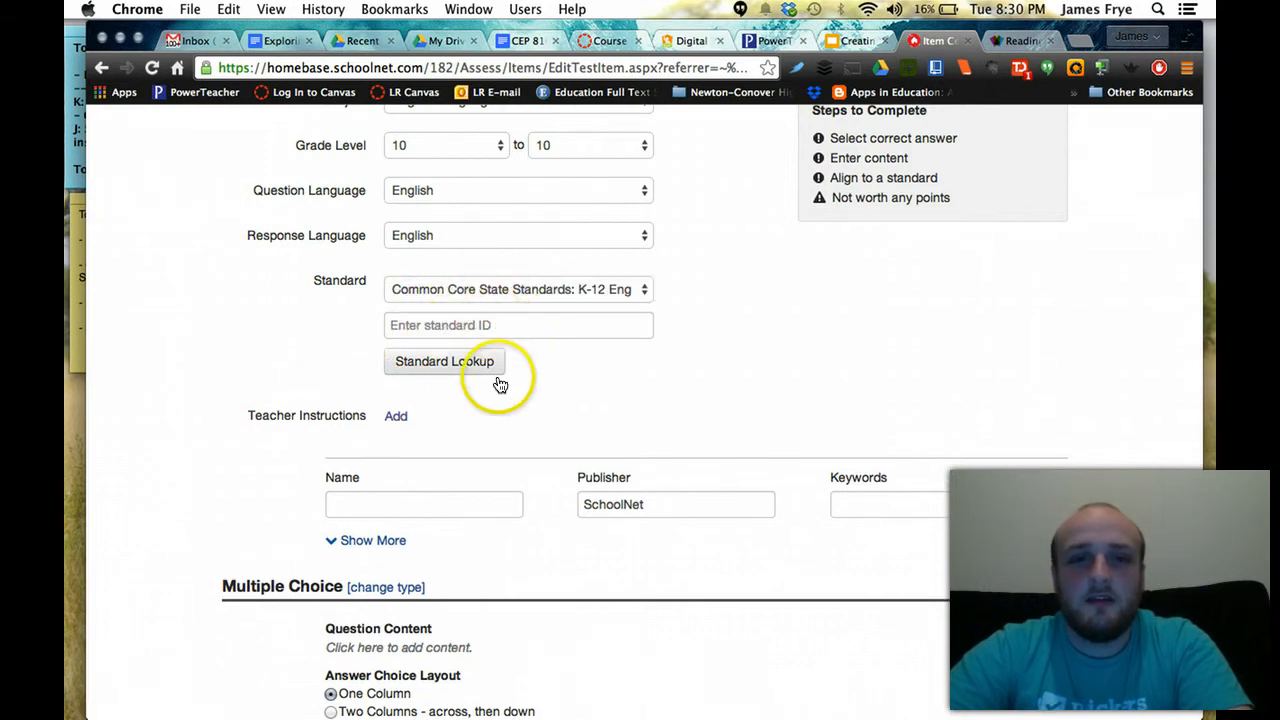
left_click(495, 289)
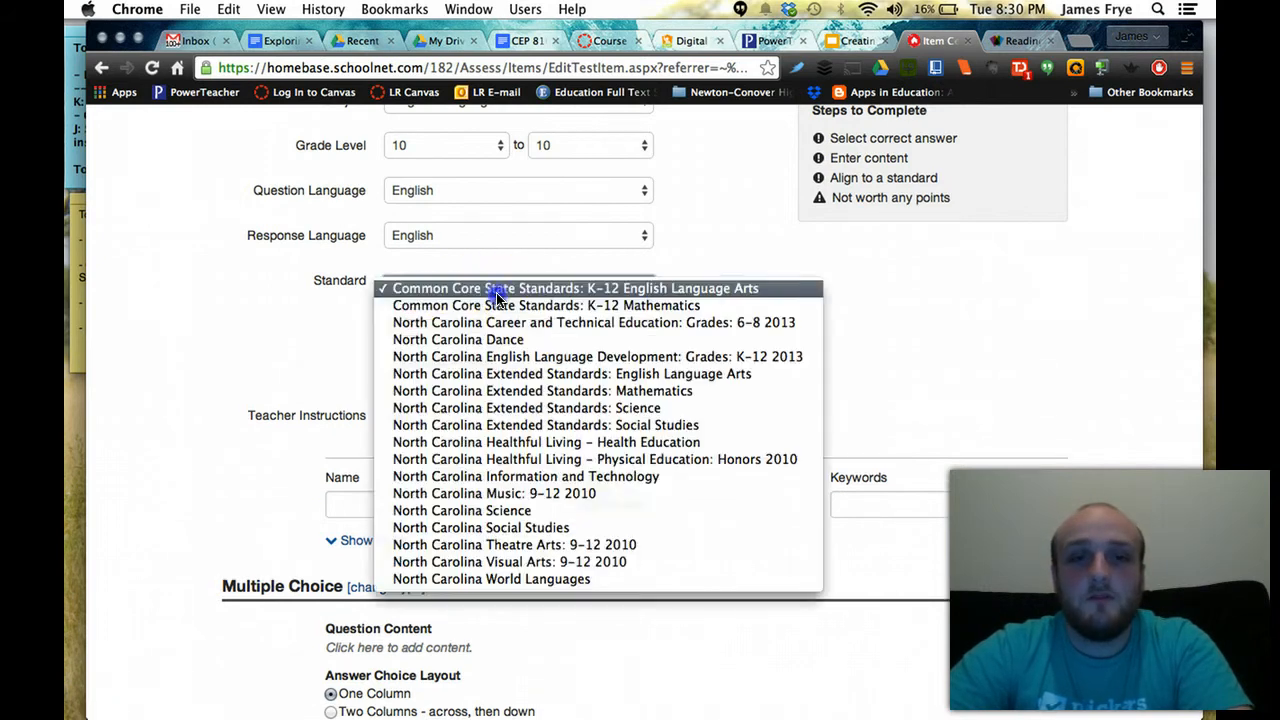
left_click(606, 288)
Attach only W.9-10.1 from W: Writing > Grade 9-10 and confirm the picker
left_click(465, 368)
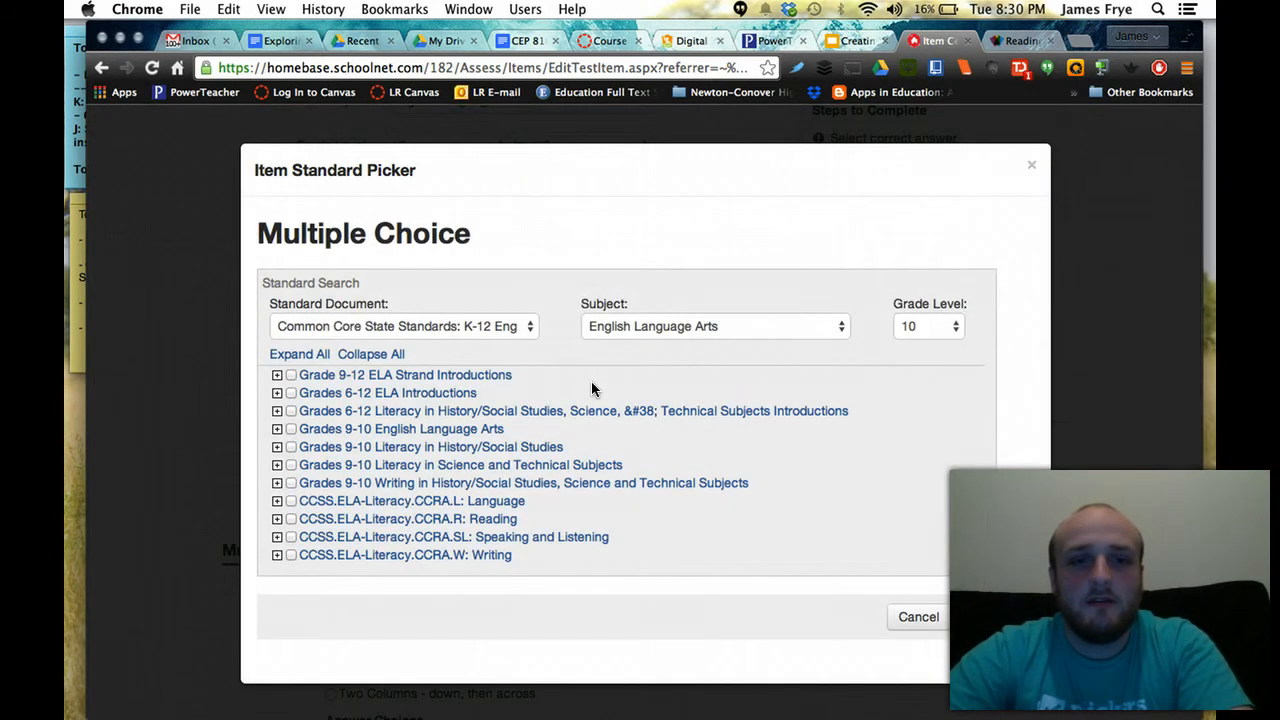
left_click(277, 375)
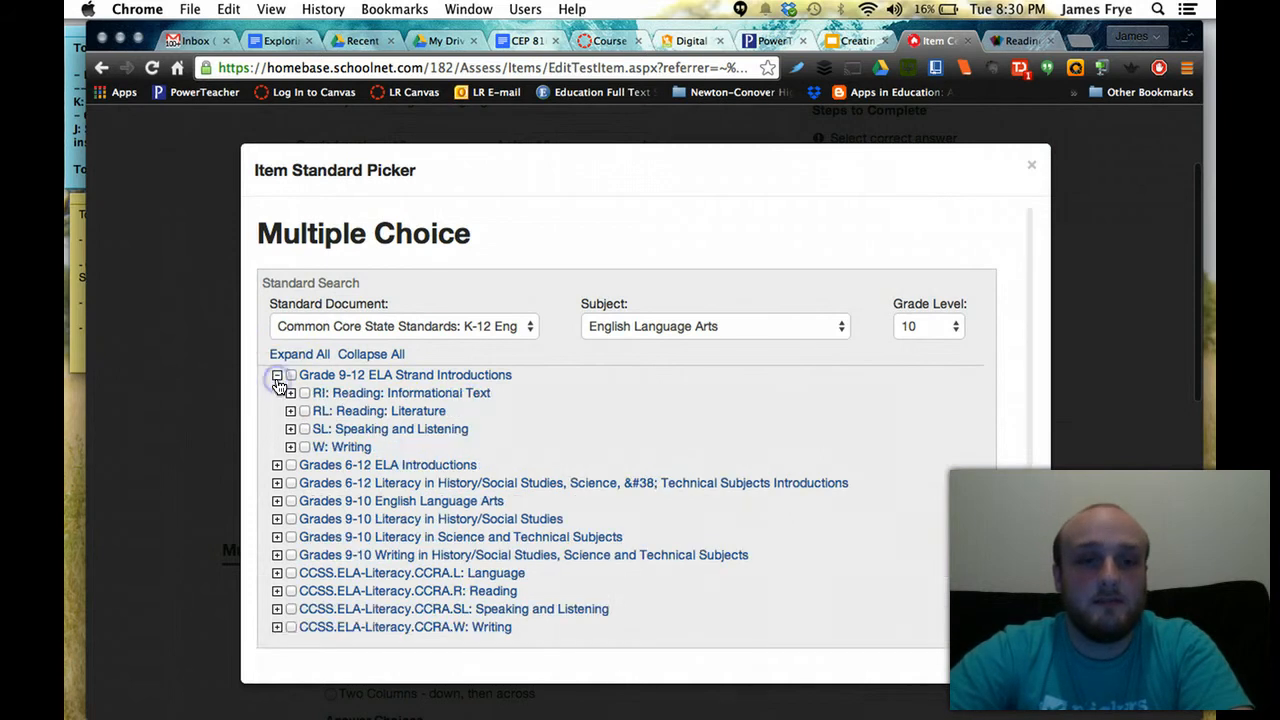
left_click(290, 447)
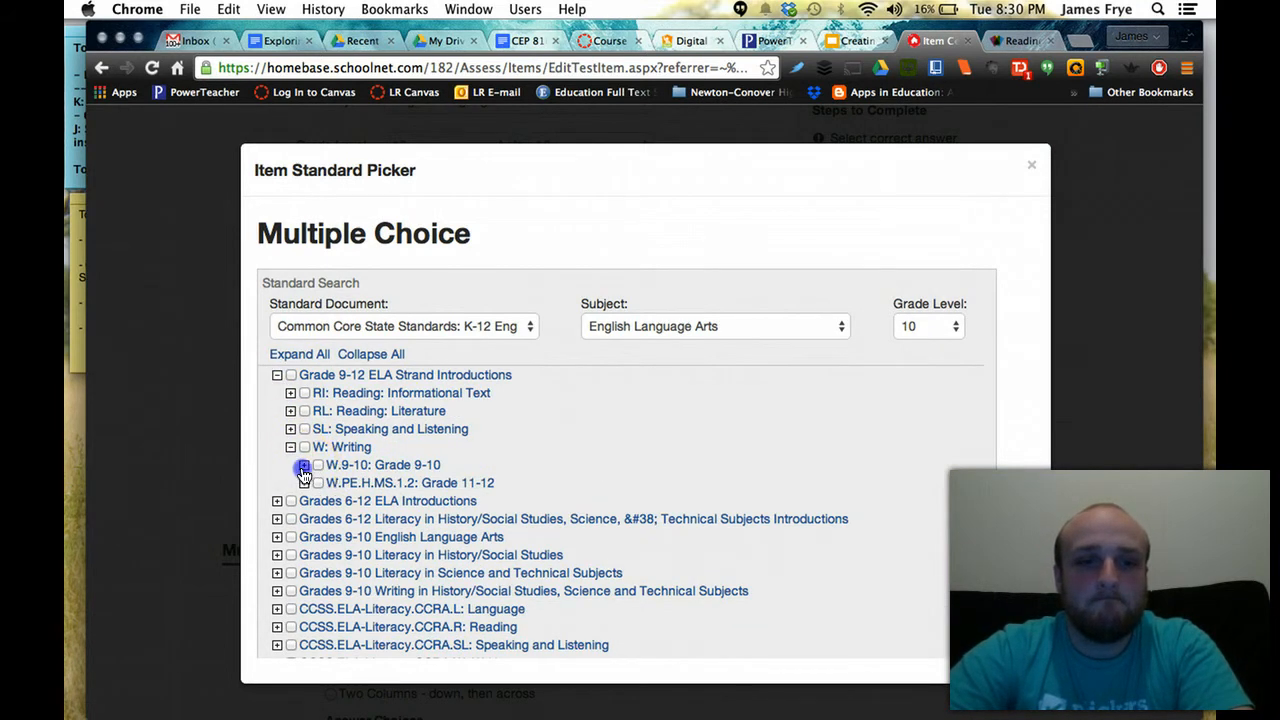
left_click(304, 466)
left_click(332, 484)
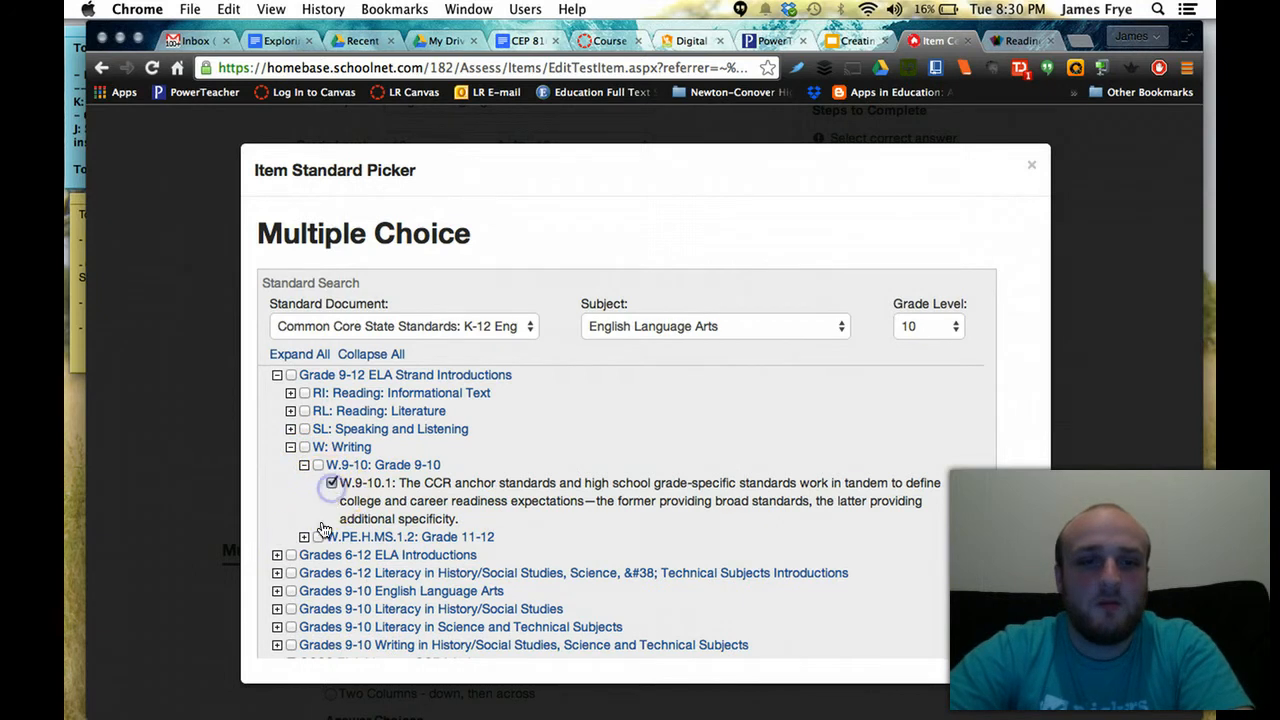
scroll(795, 395, "down", 1)
scroll(792, 395, "down", 3)
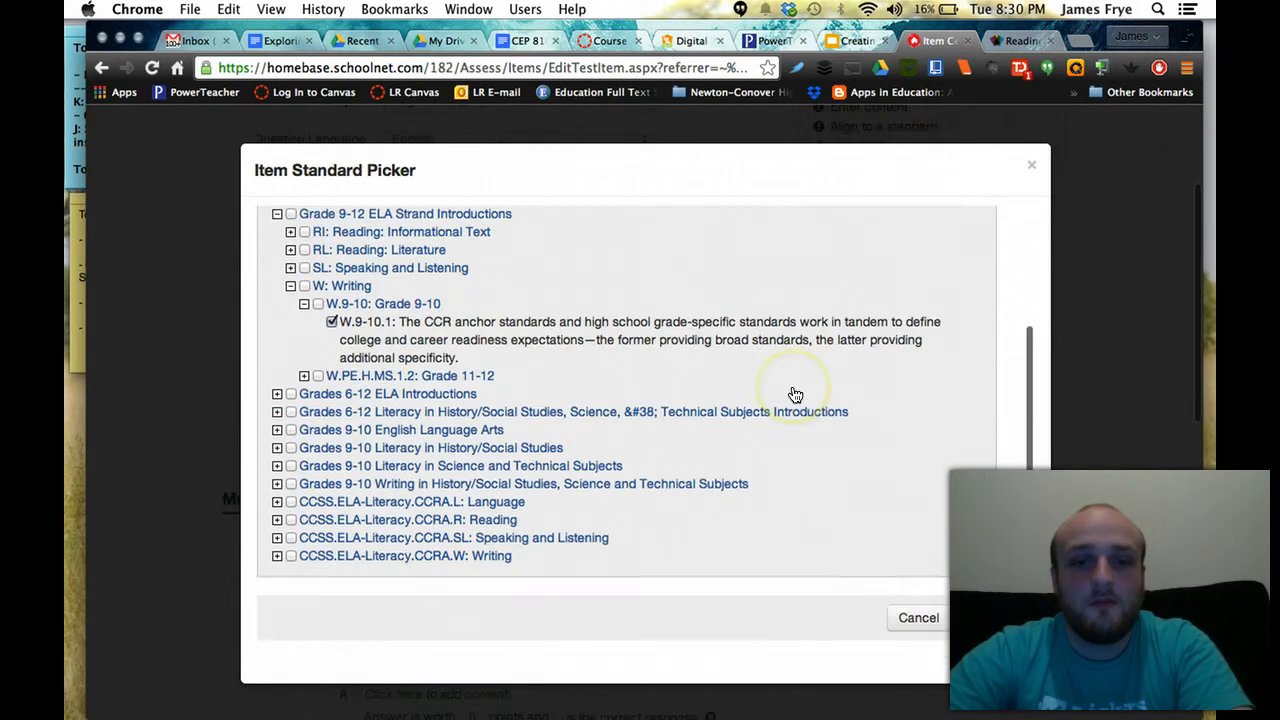
left_click(986, 623)
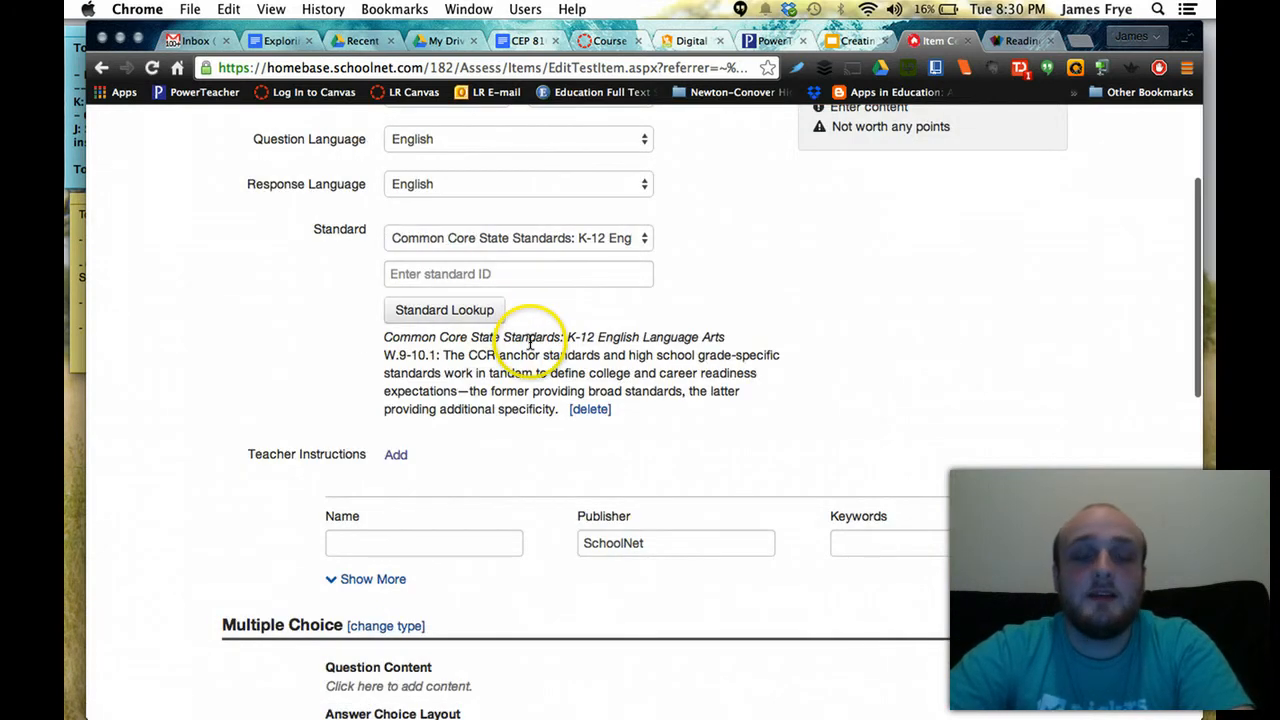
left_click_drag(380, 347, 531, 408)
Save the question content 'What are the two most vital components of success for being college-ready?'
left_click(742, 452)
scroll(742, 452, "down", 3)
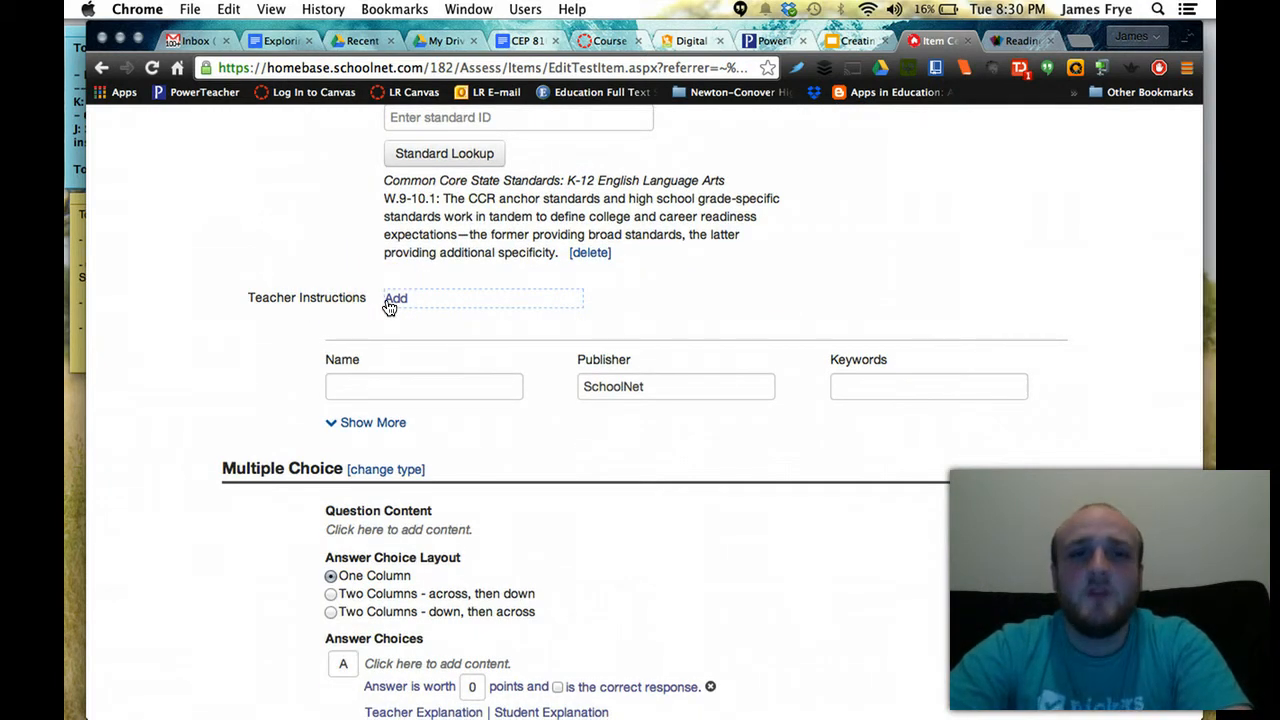
scroll(389, 307, "down", 3)
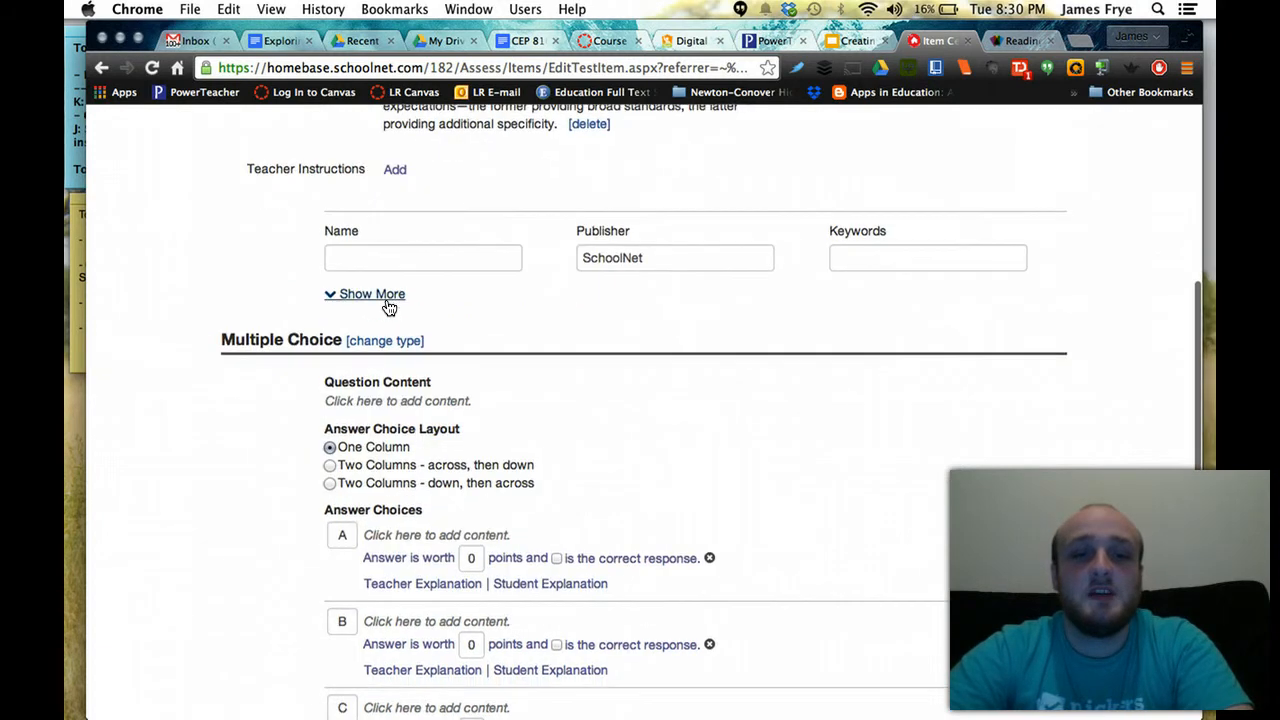
scroll(389, 307, "up", 1)
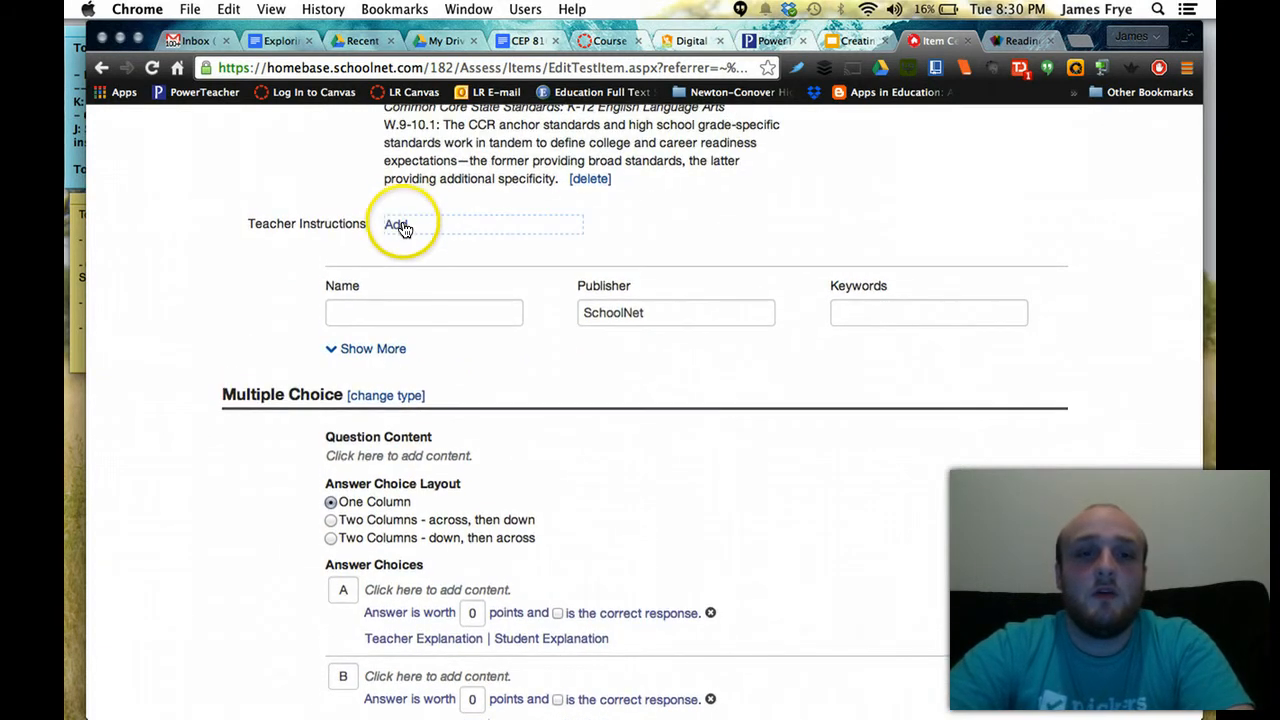
scroll(186, 357, "down", 2)
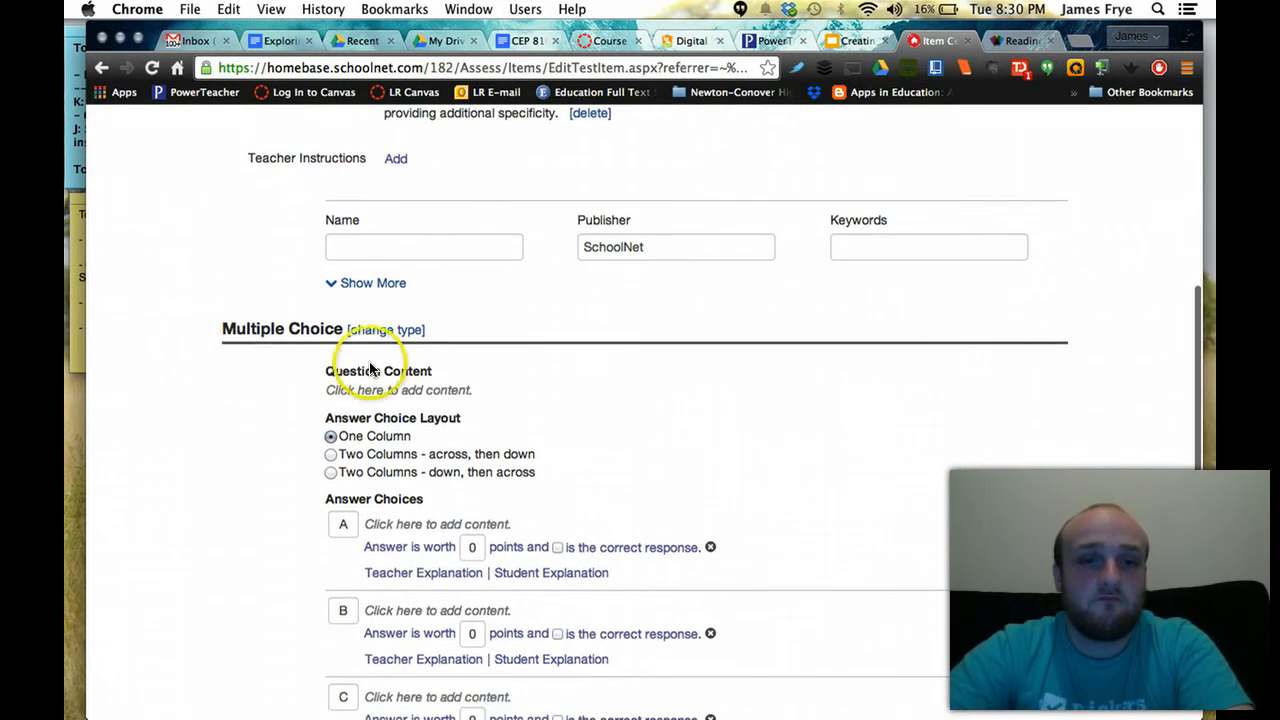
left_click(385, 392)
left_click(431, 381)
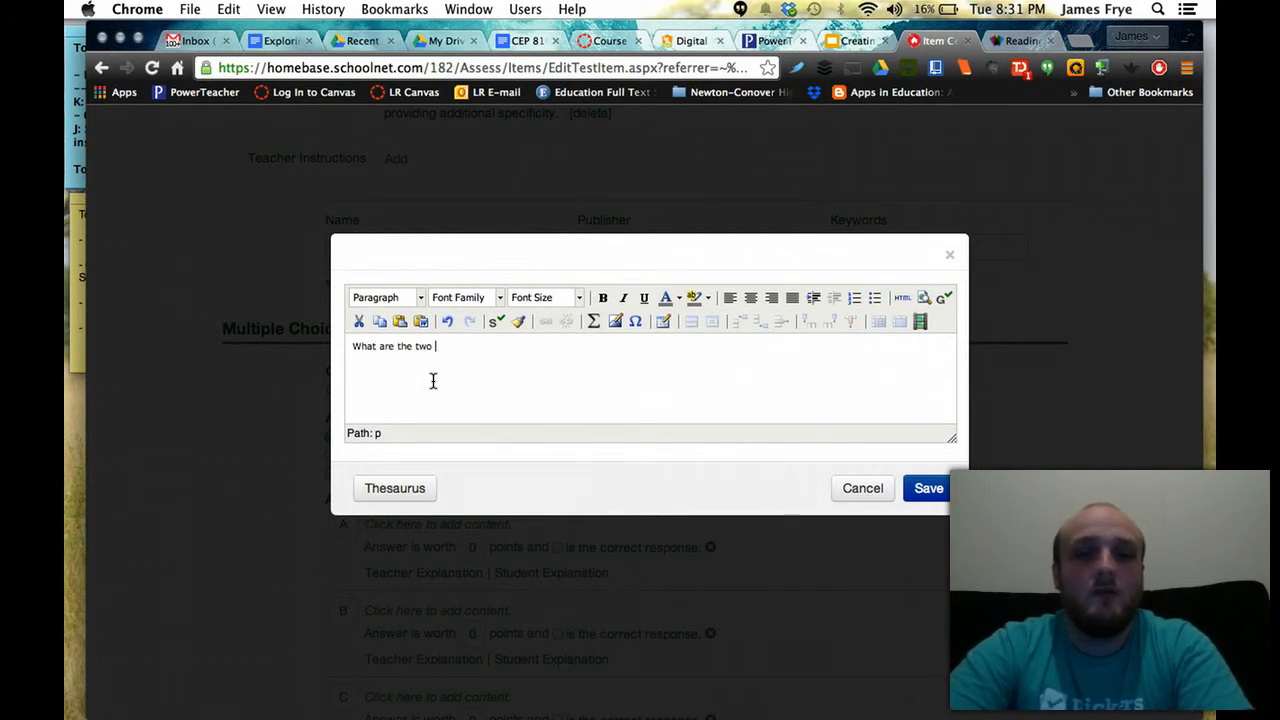
type("tal components of success")
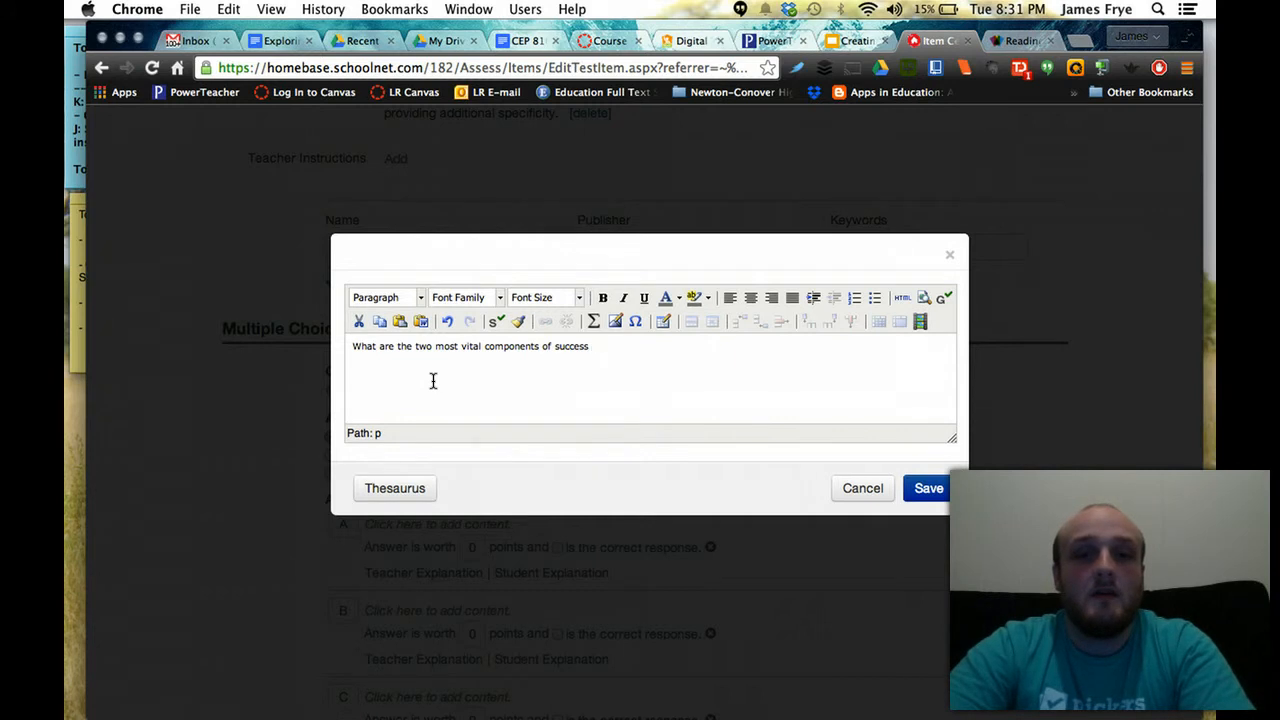
type("or being colle")
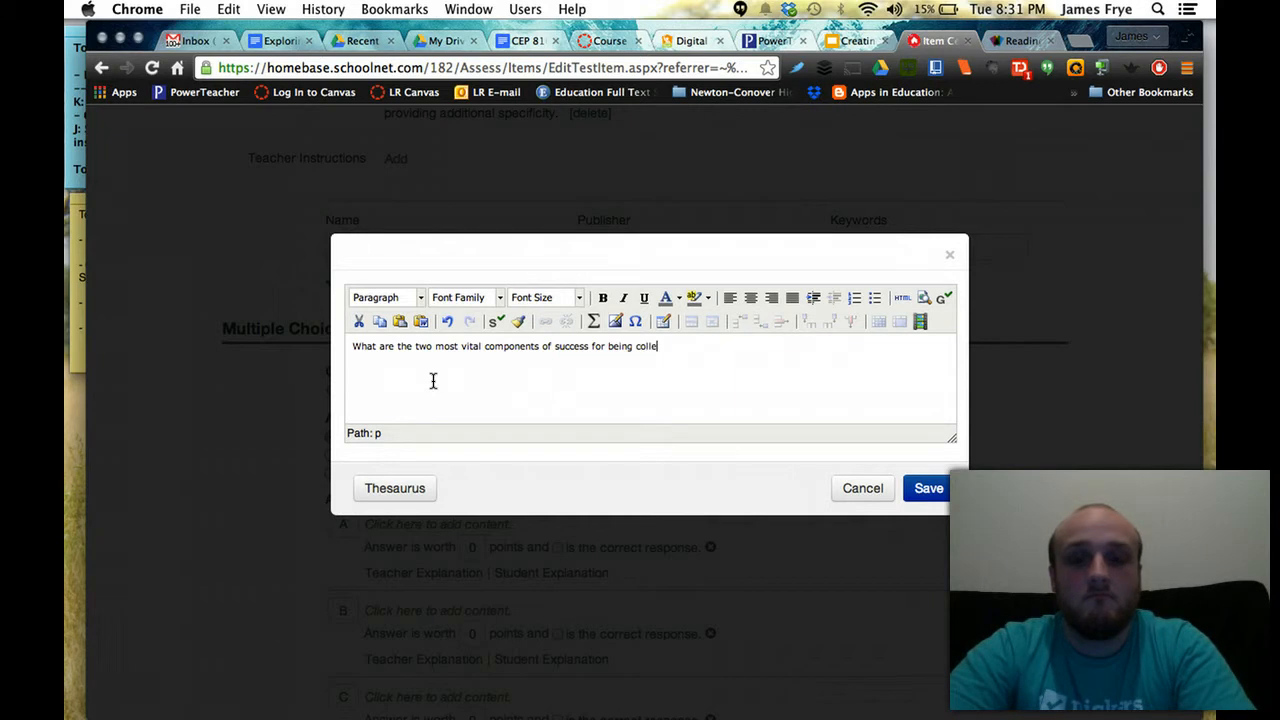
type("?")
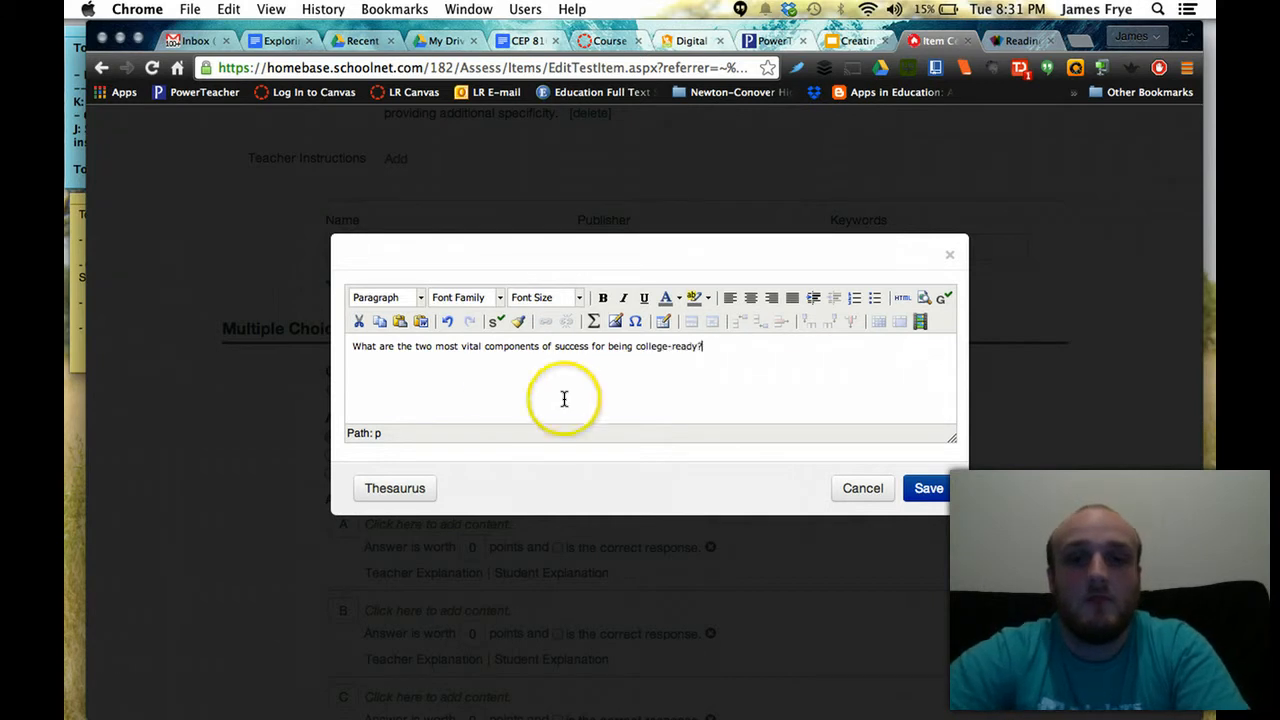
left_click(912, 487)
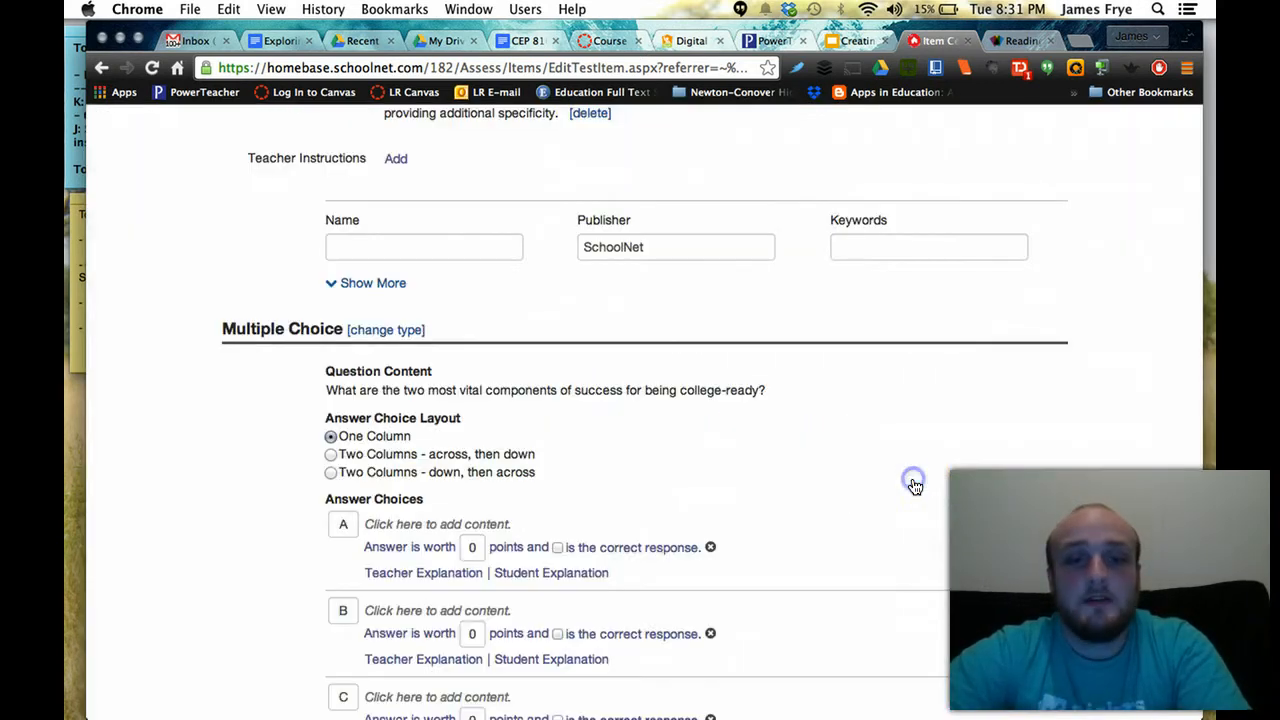
scroll(600, 456, "down", 1)
scroll(580, 455, "down", 3)
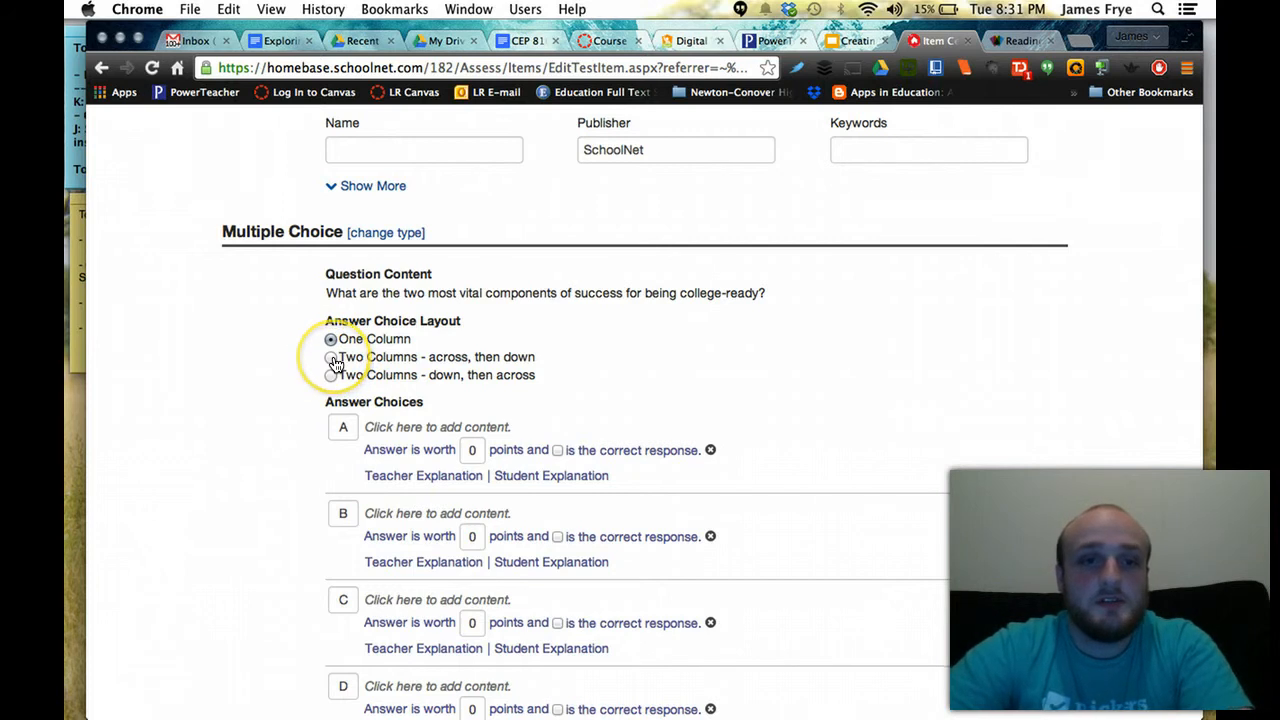
Save 'Laffy Taffy' as answer choice A
scroll(288, 503, "down", 3)
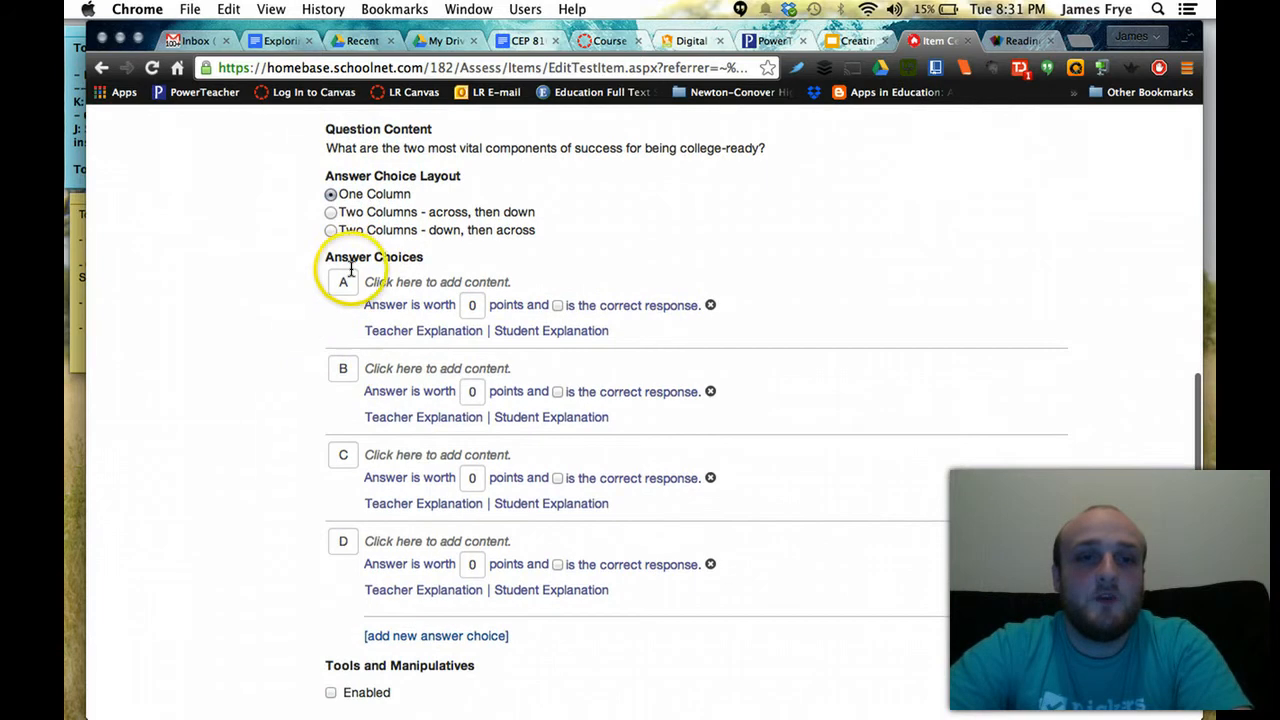
left_click(418, 283)
left_click(450, 375)
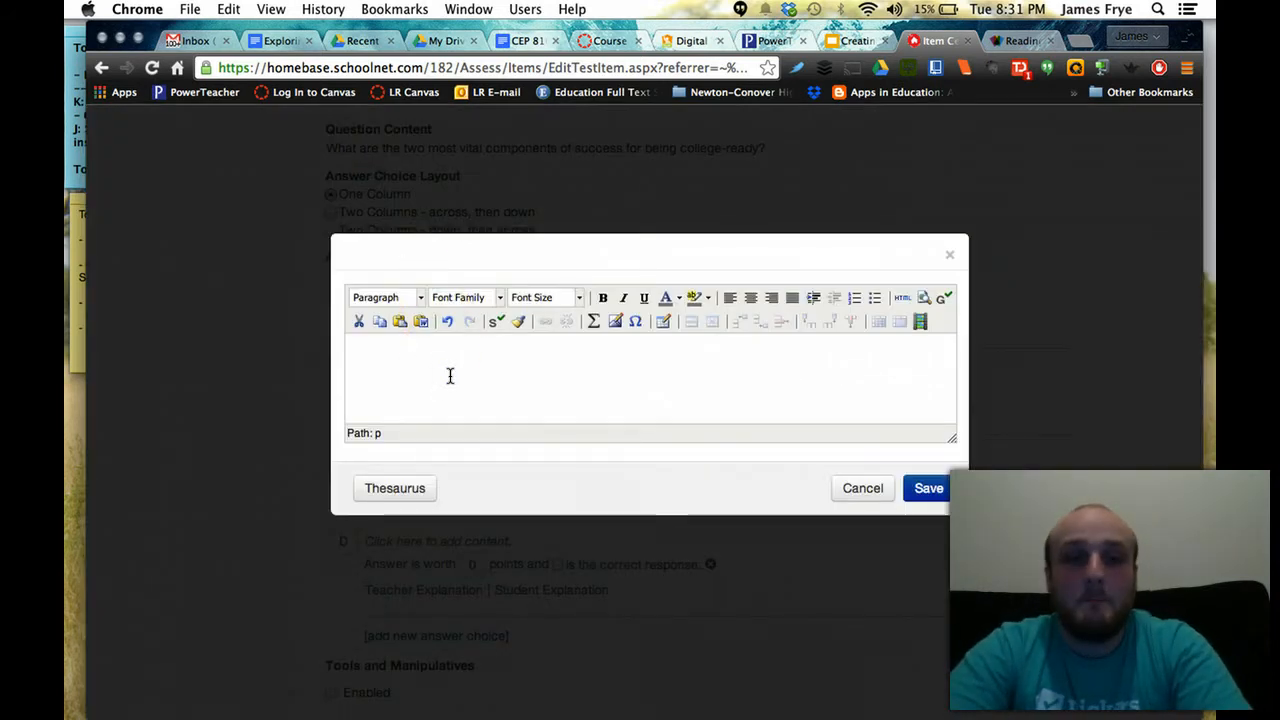
type("Laffy Taffy")
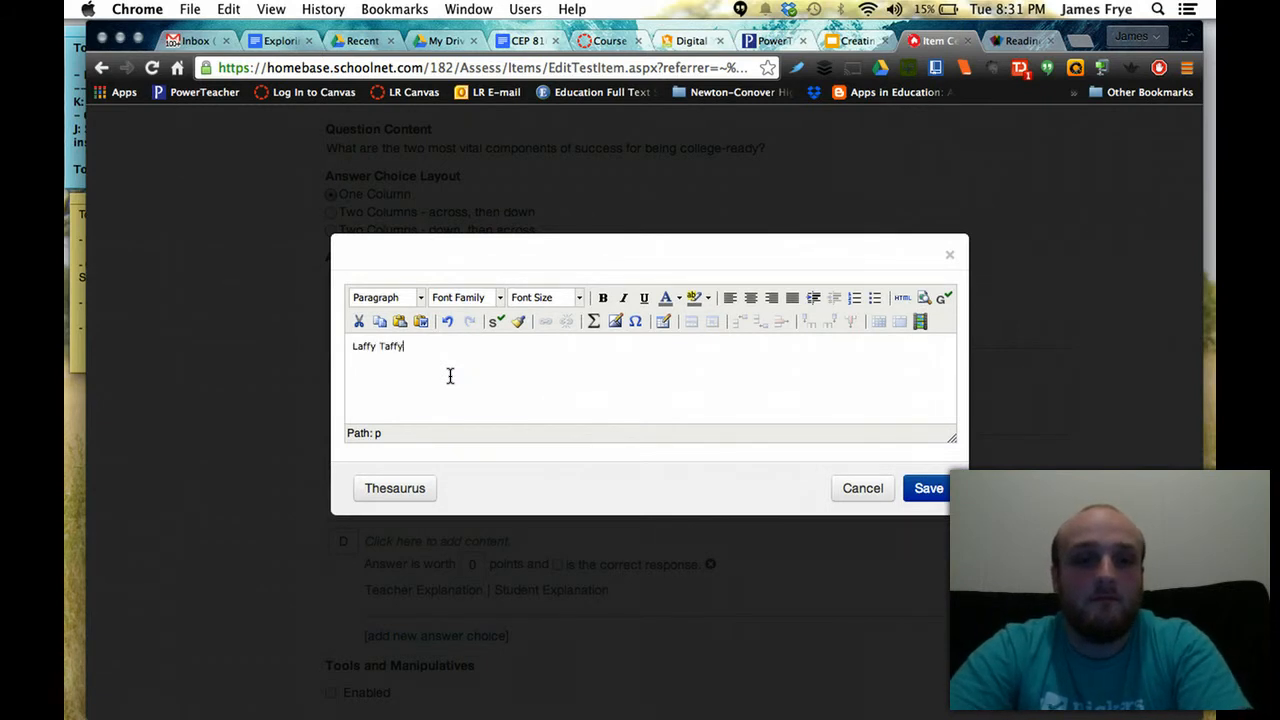
left_click(928, 488)
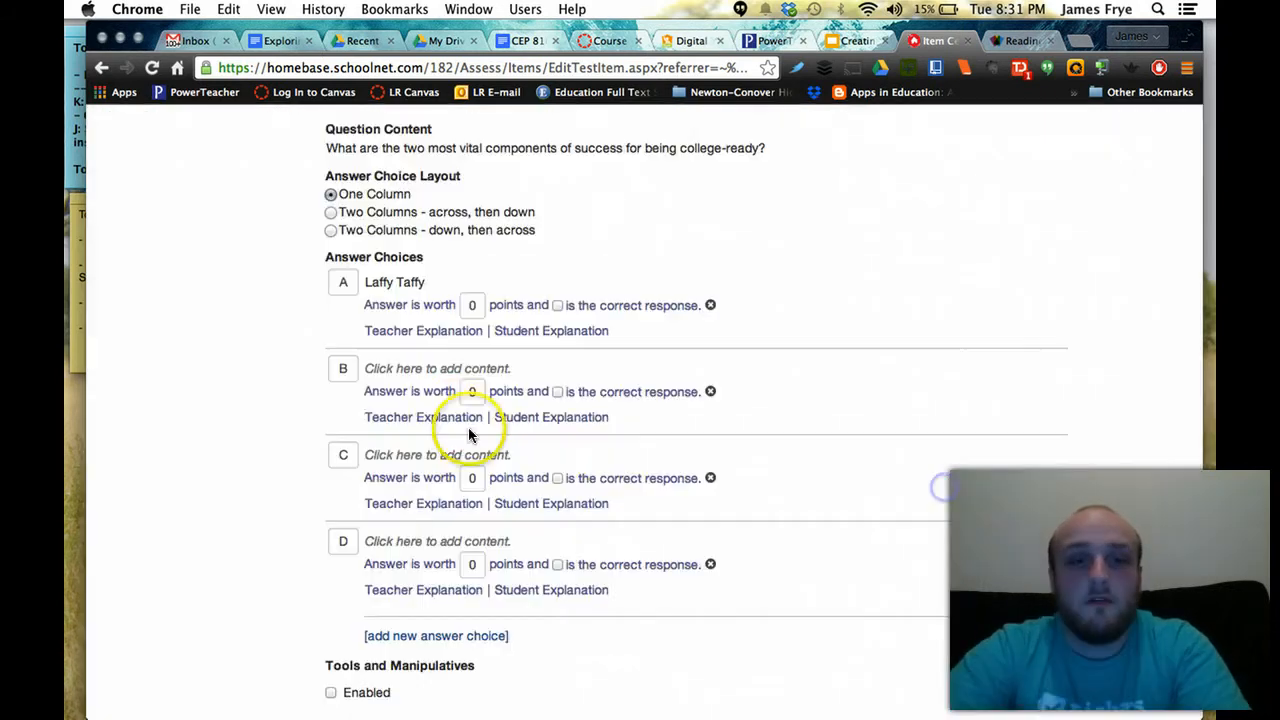
Save answer B as 'Having an iPhone and being the most popular person in school'
left_click(408, 367)
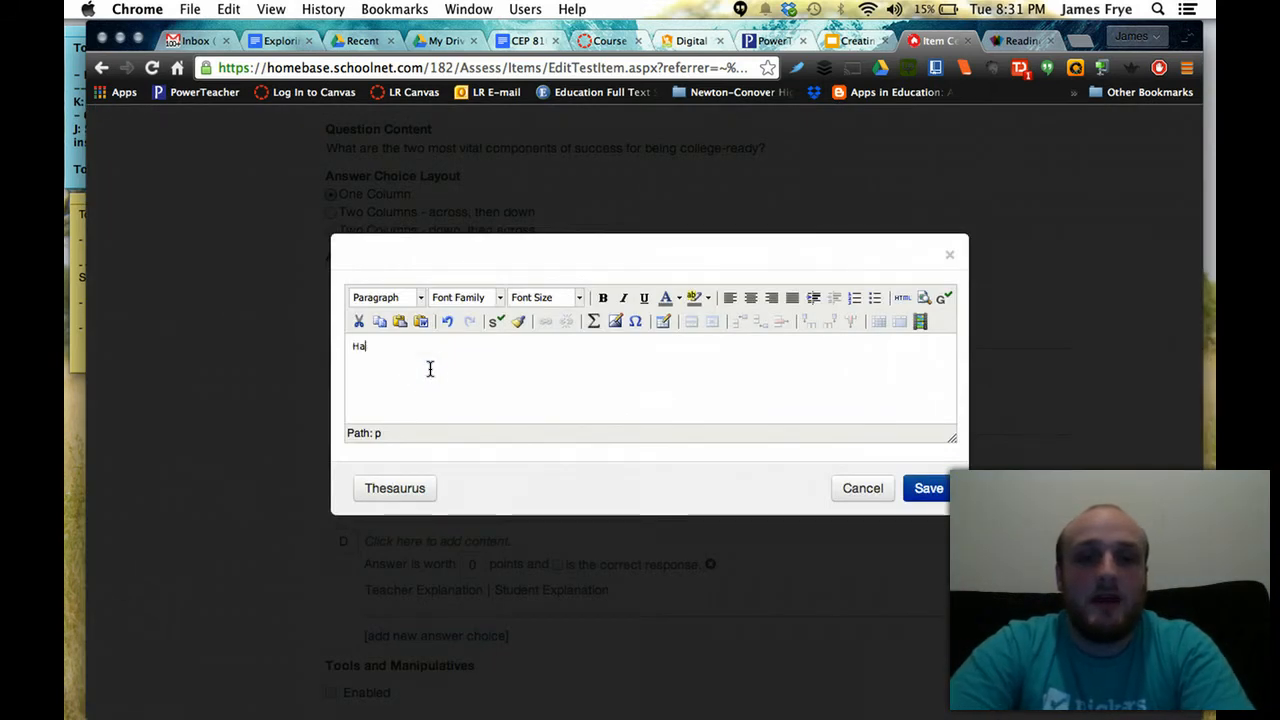
type("Having an iPhone and being the most popular pe")
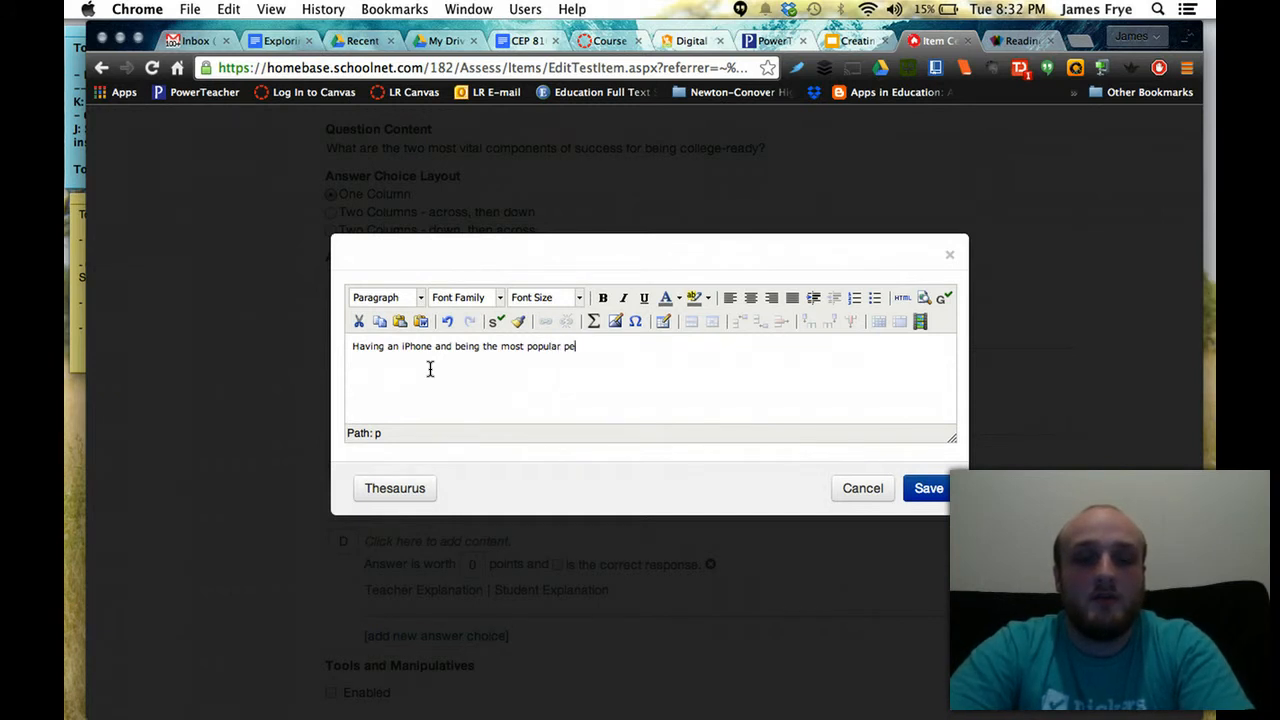
type("l")
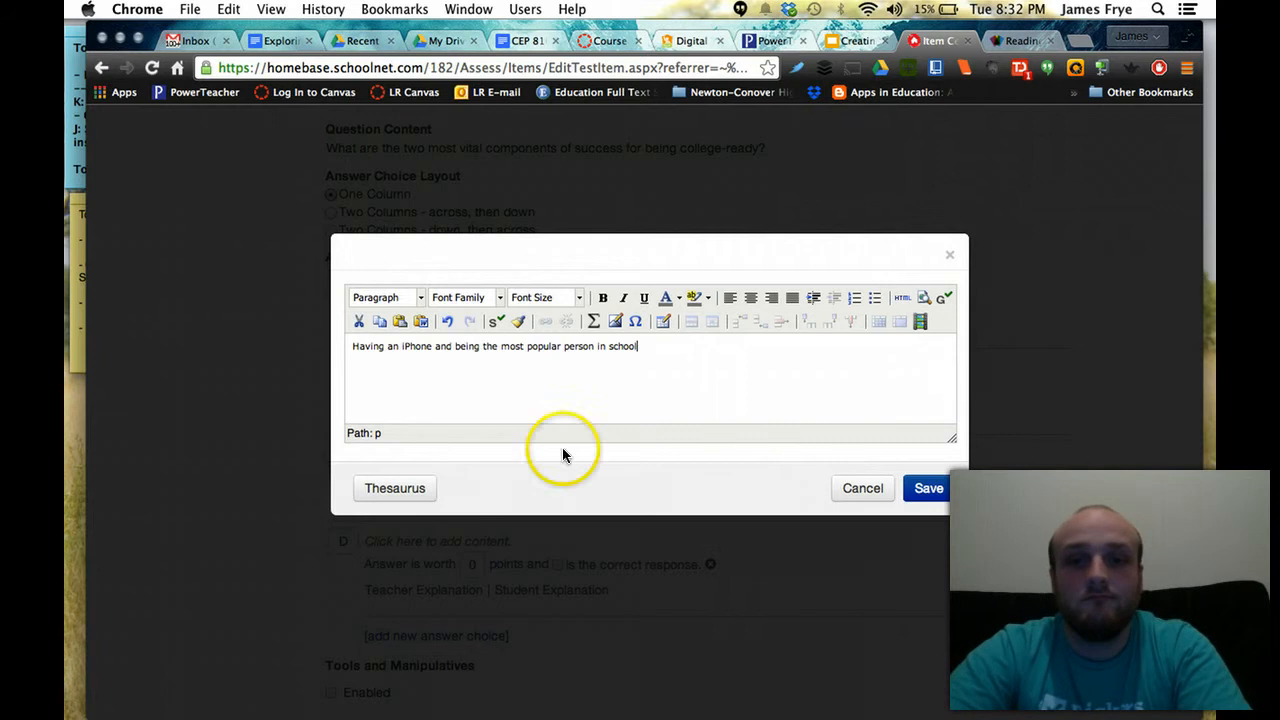
left_click(930, 490)
left_click(405, 461)
Save answer C about applying to college with a counselor and maintaining an acceptable GPA
left_click(455, 387)
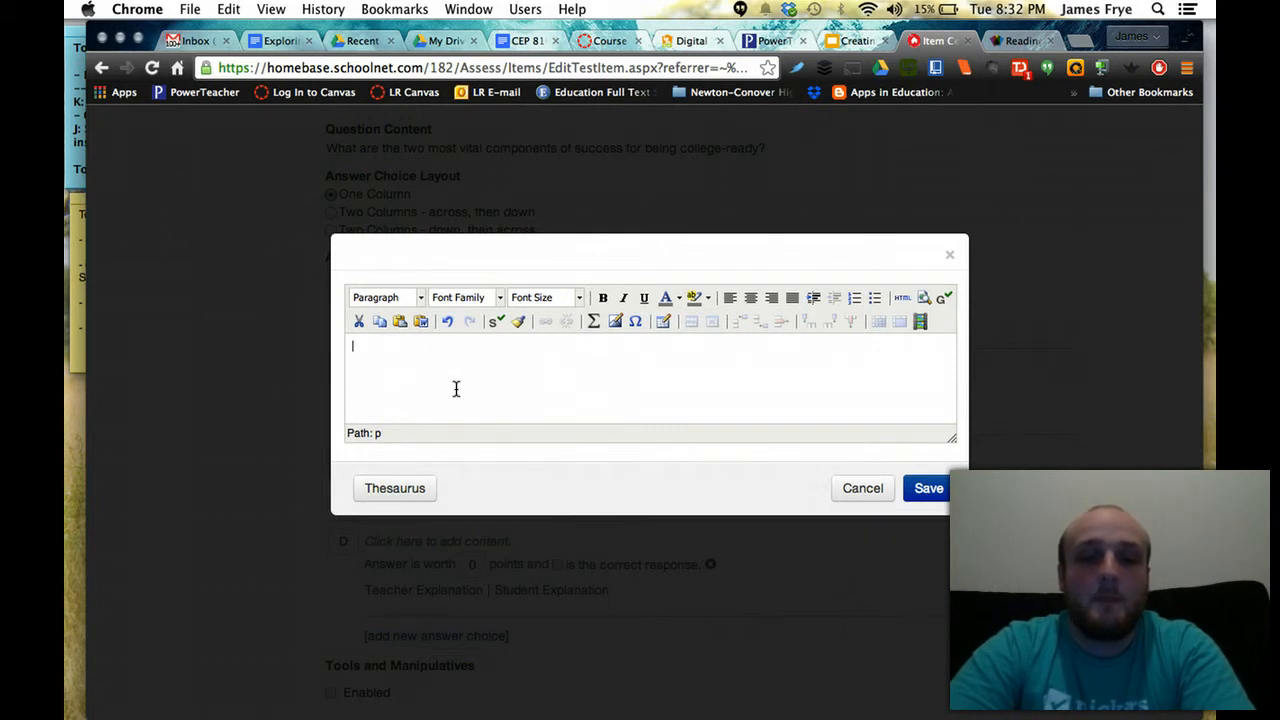
type("Applu")
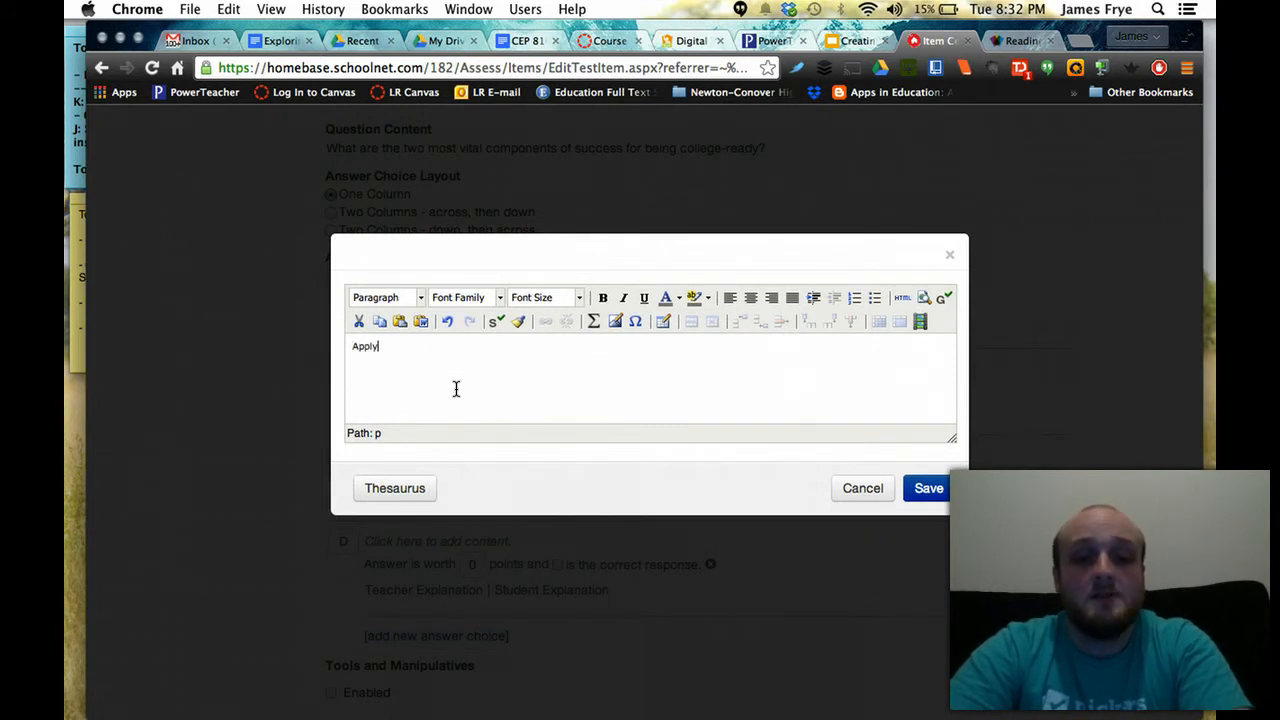
type("ing to college")
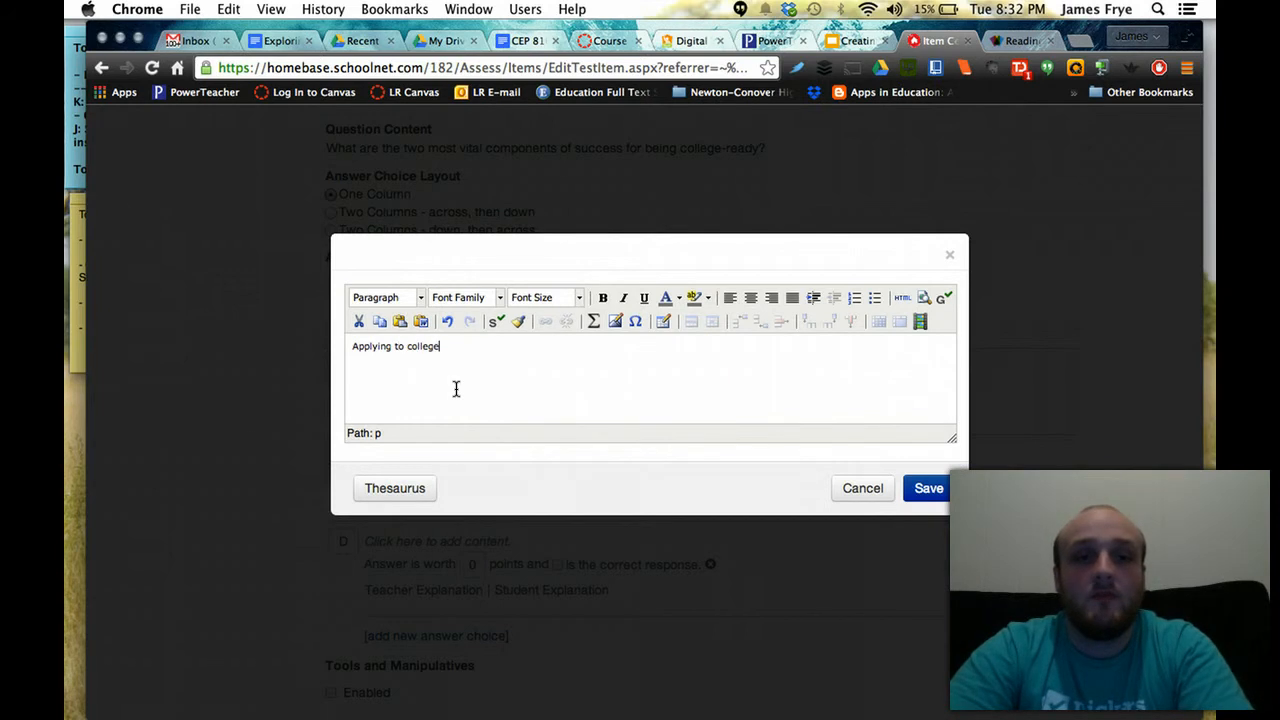
type(" with a")
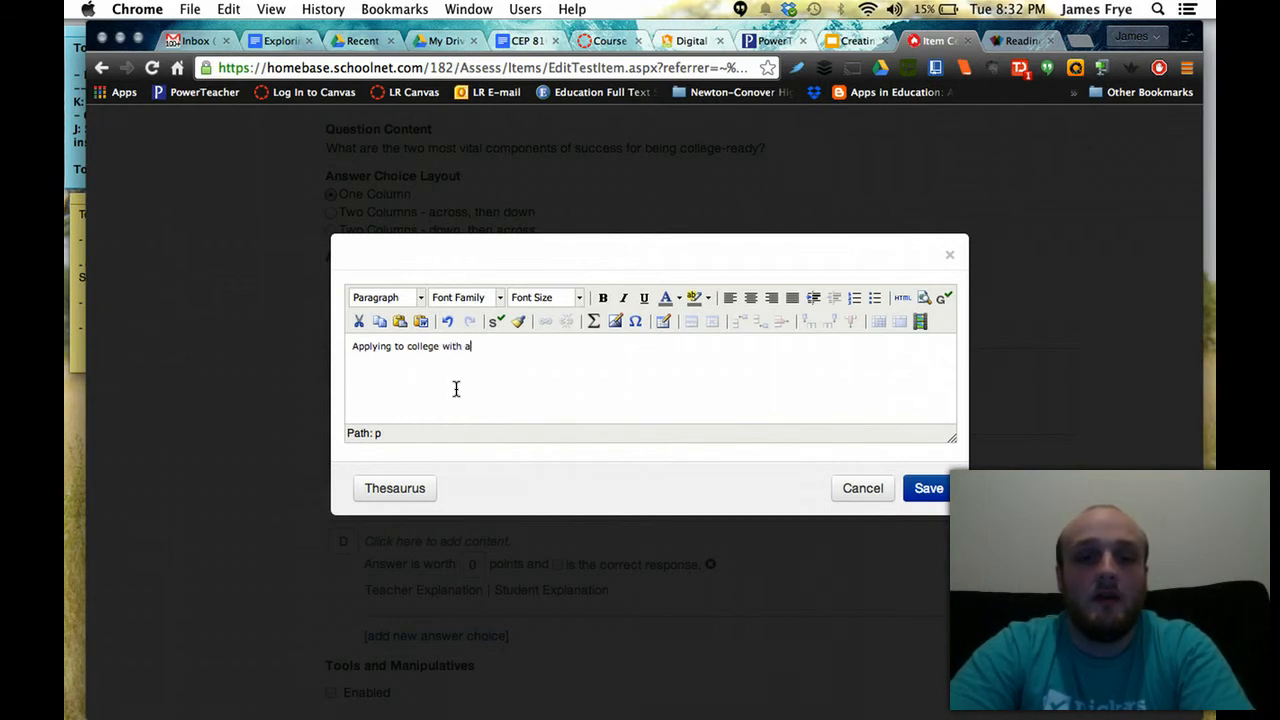
type(" counselor and maintaining")
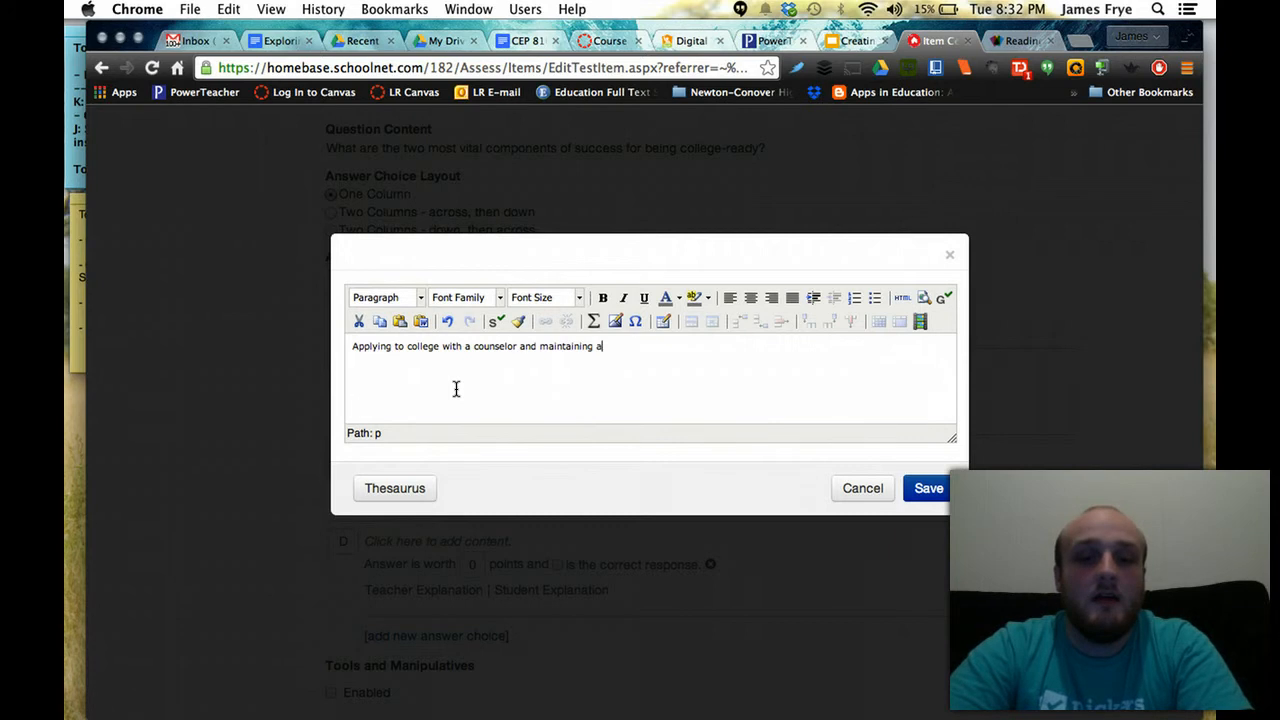
type(" an ad")
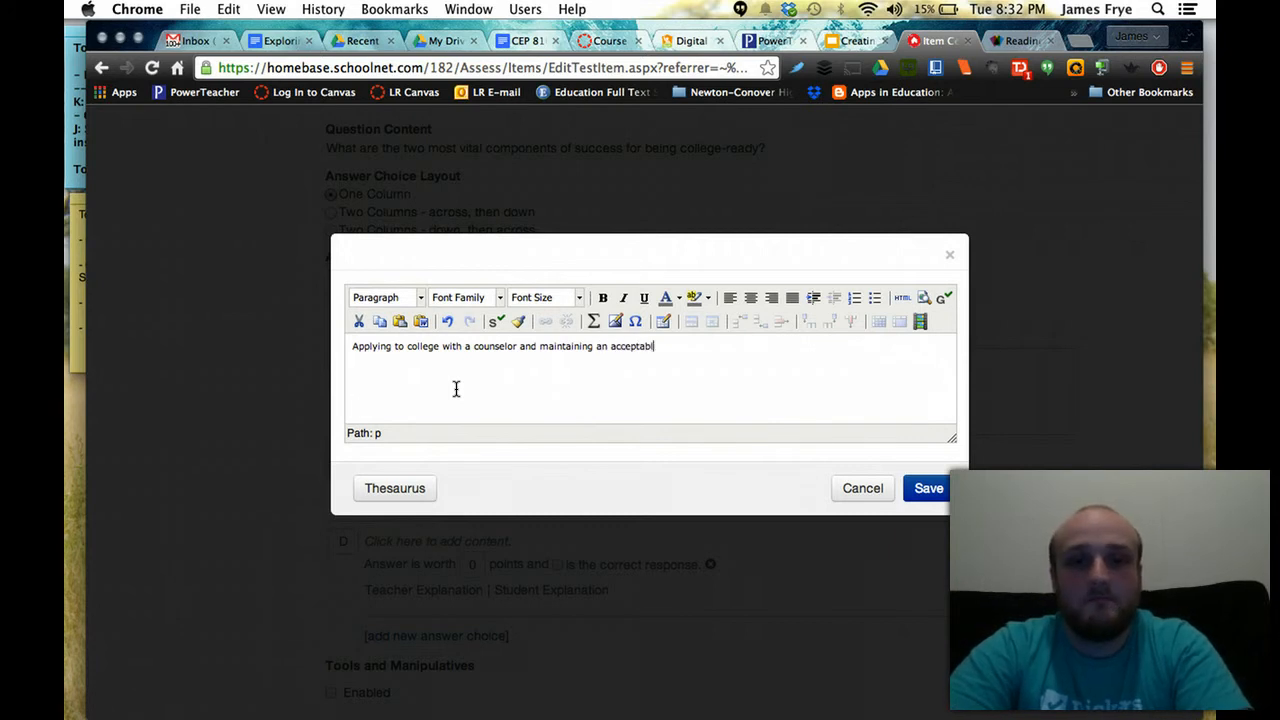
left_click(928, 488)
Save 'Free space' as answer choice D
left_click(414, 543)
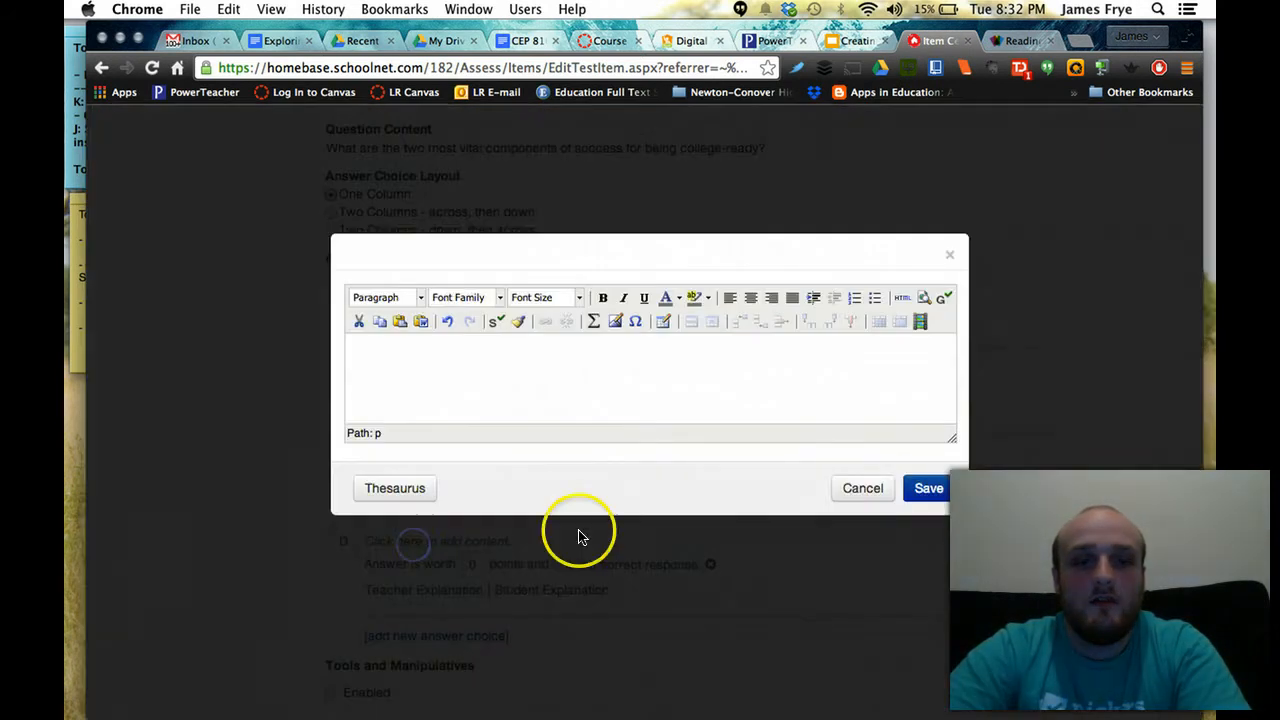
left_click(585, 391)
type("F")
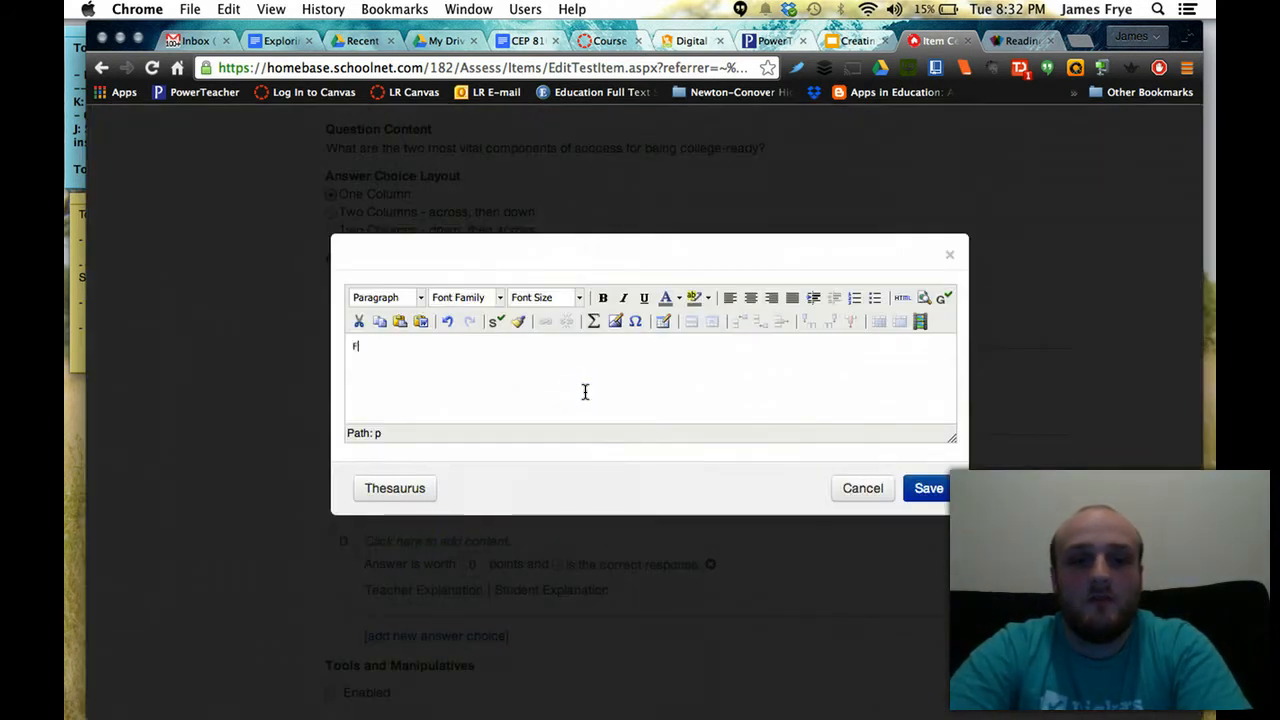
type("ree space")
left_click(928, 488)
scroll(966, 494, "down", 3)
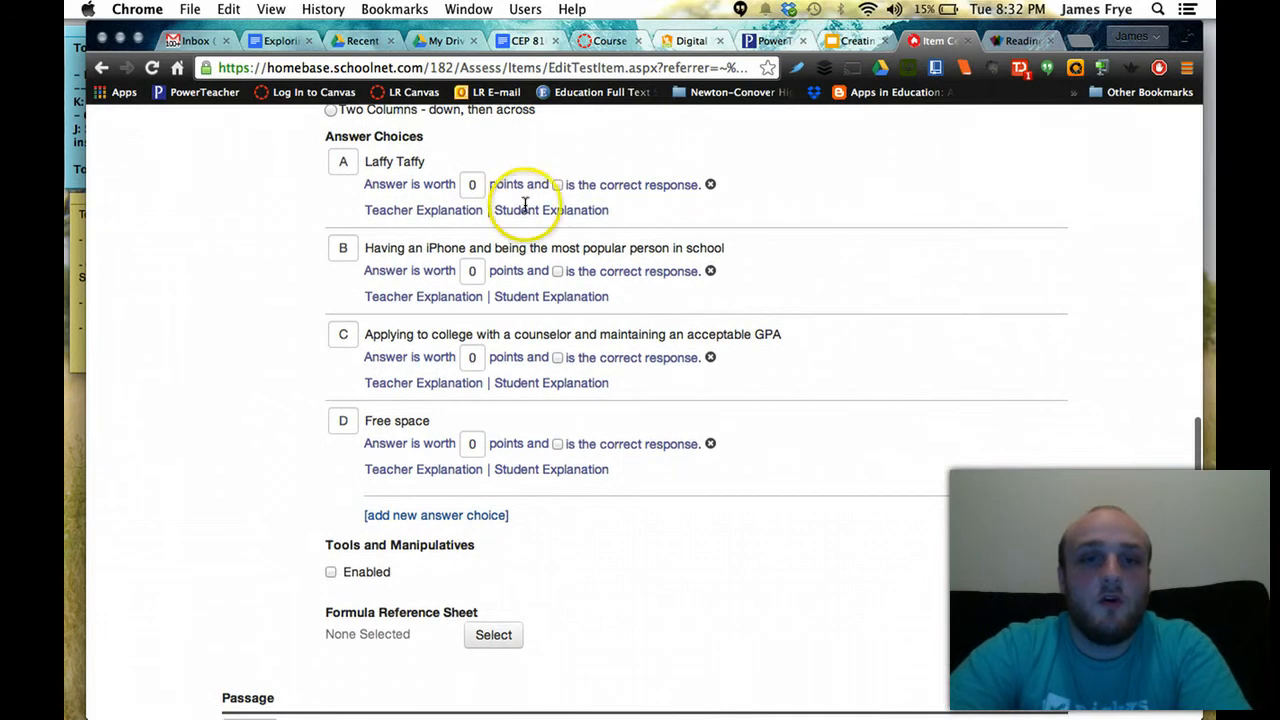
Mark answer C as the correct response worth 10 points
left_click(558, 358)
left_click(474, 357)
left_click_drag(448, 359, 445, 360)
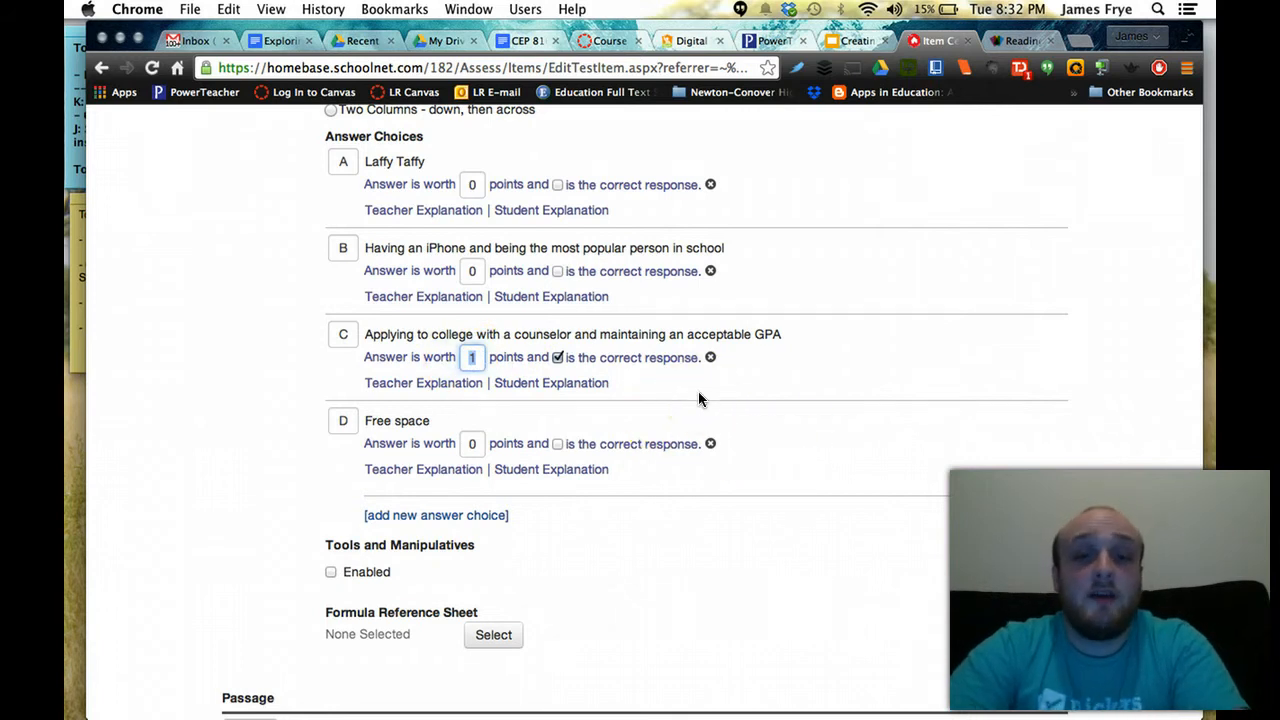
type("10")
Enable Tools and Manipulatives for the item, leaving tools and reference sheet unselected
scroll(845, 461, "down", 1)
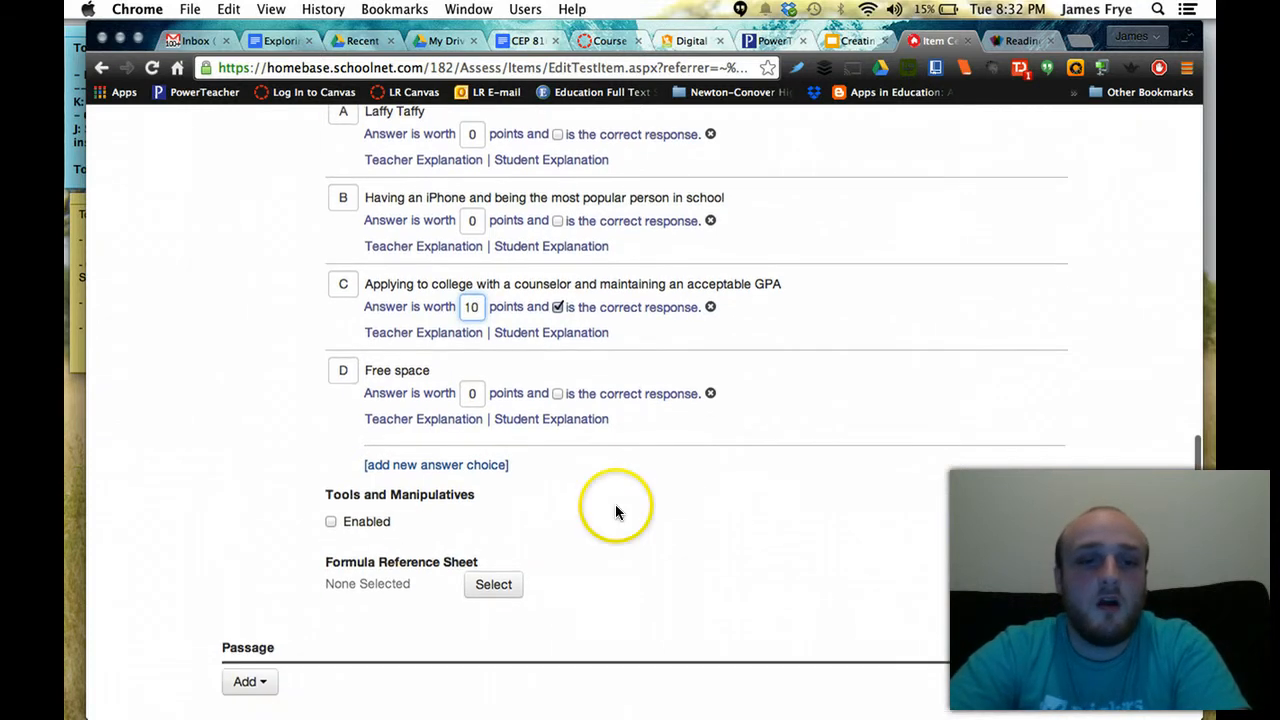
scroll(369, 541, "down", 1)
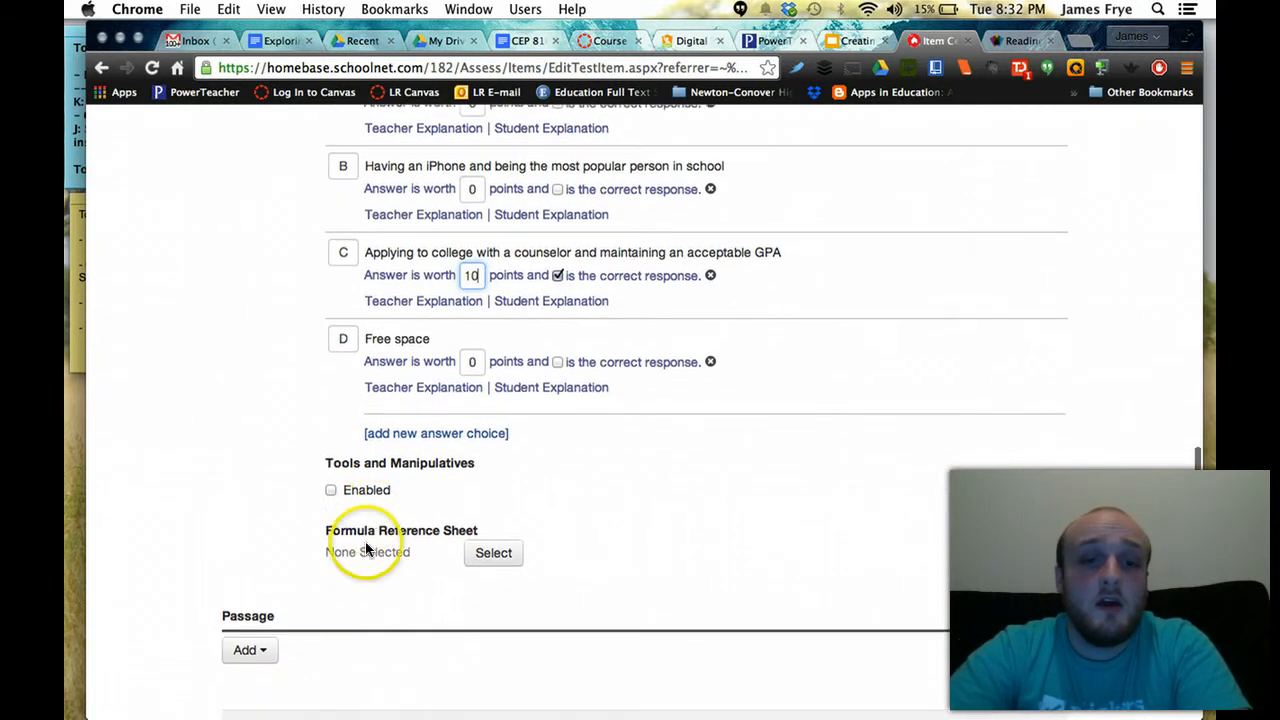
left_click(331, 490)
scroll(832, 449, "down", 5)
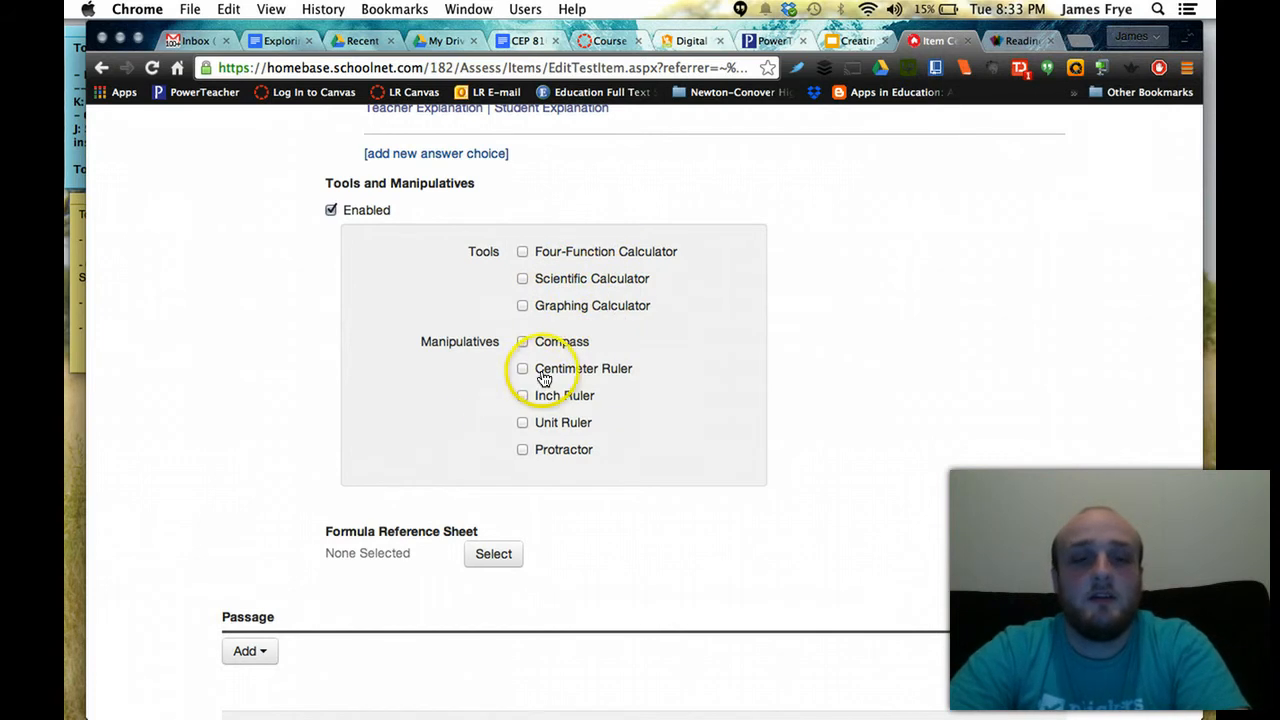
scroll(451, 526, "down", 2)
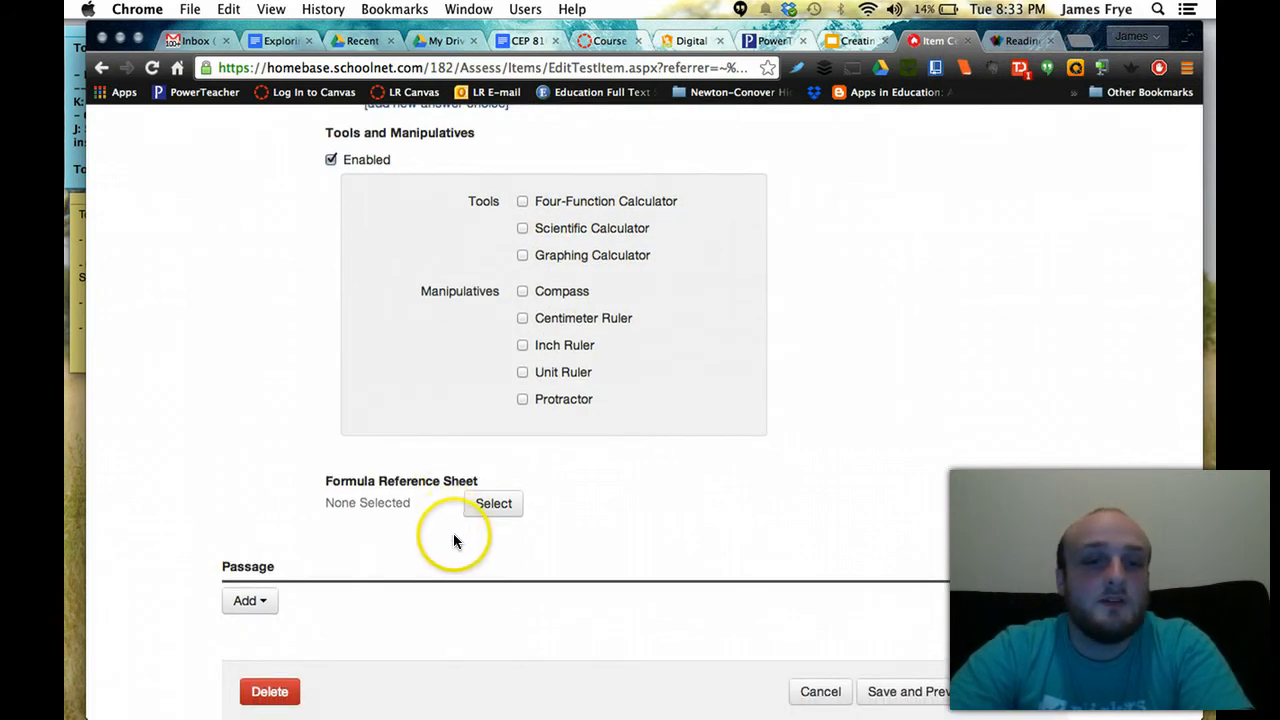
scroll(454, 533, "down", 2)
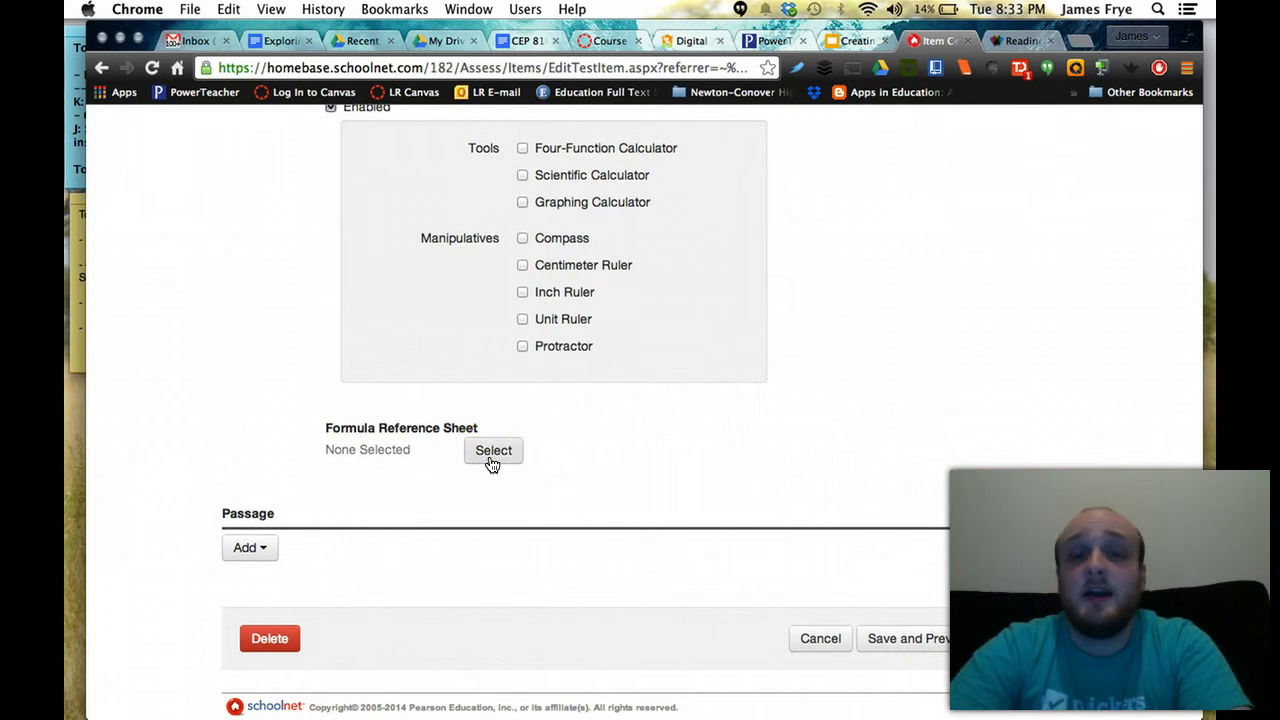
scroll(490, 463, "down", 2)
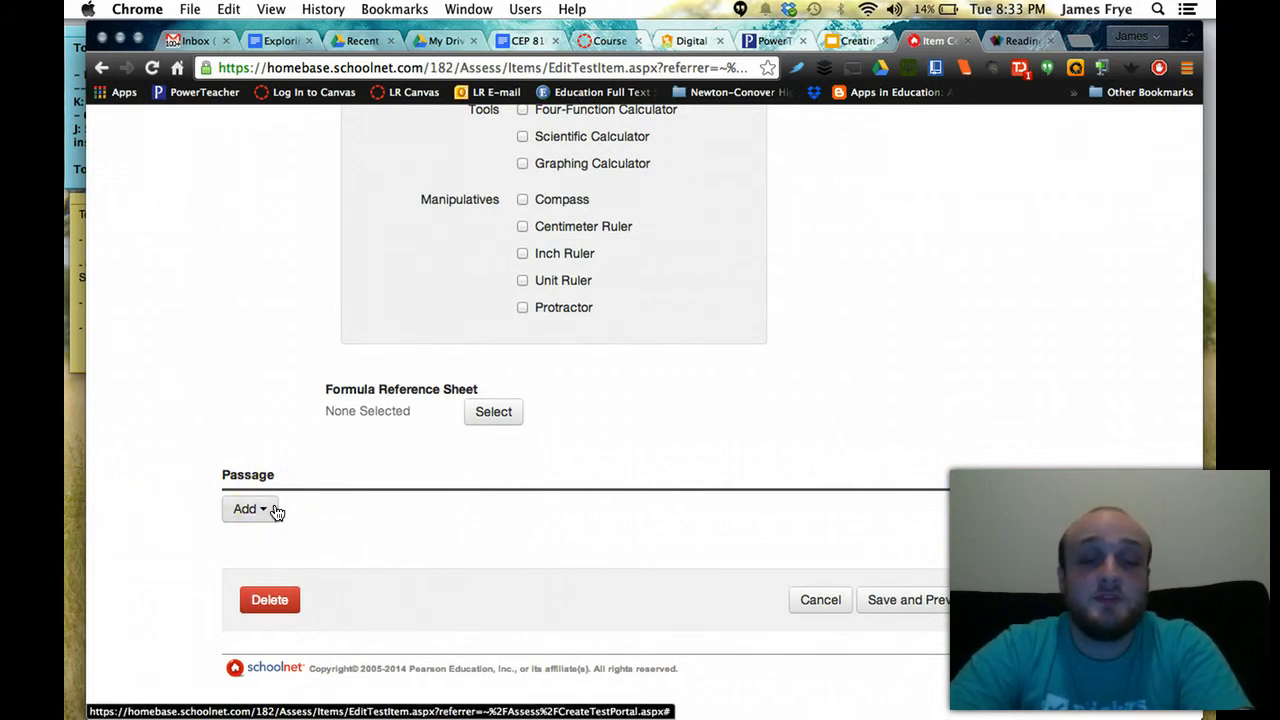
left_click(483, 520)
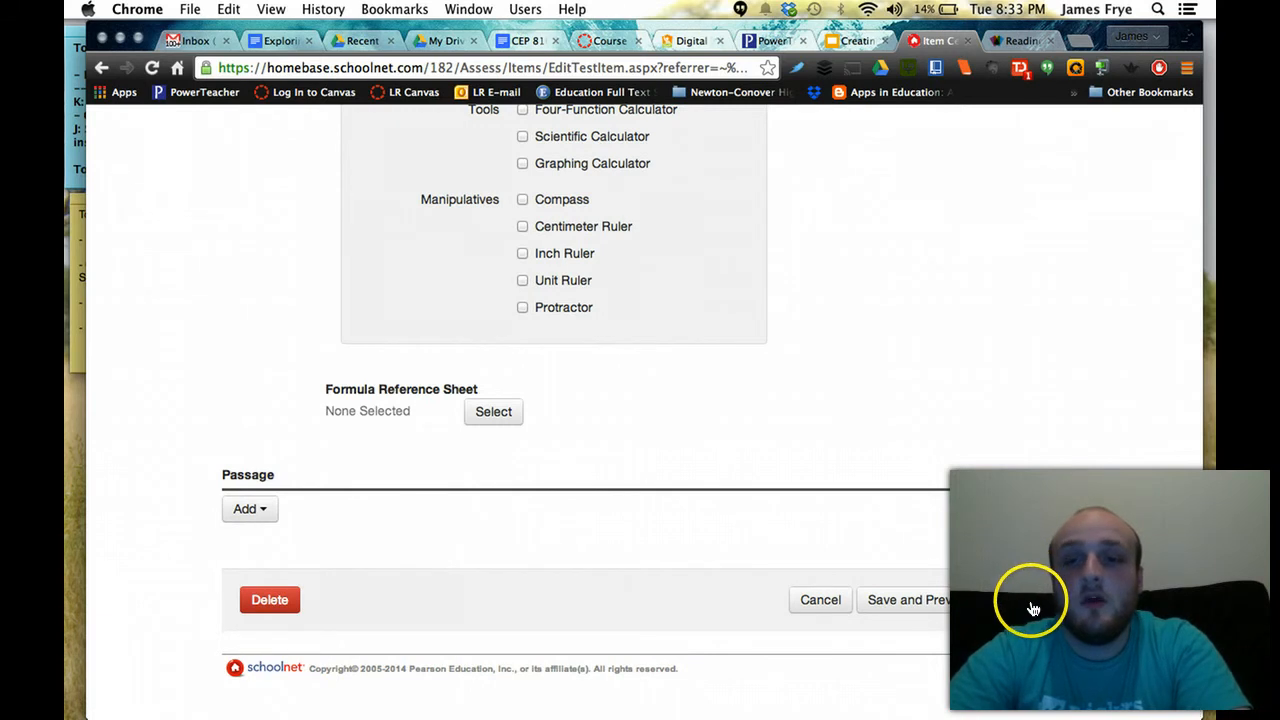
Save and preview with manipulatives, answer C as a student, and check the response summary
left_click(955, 603)
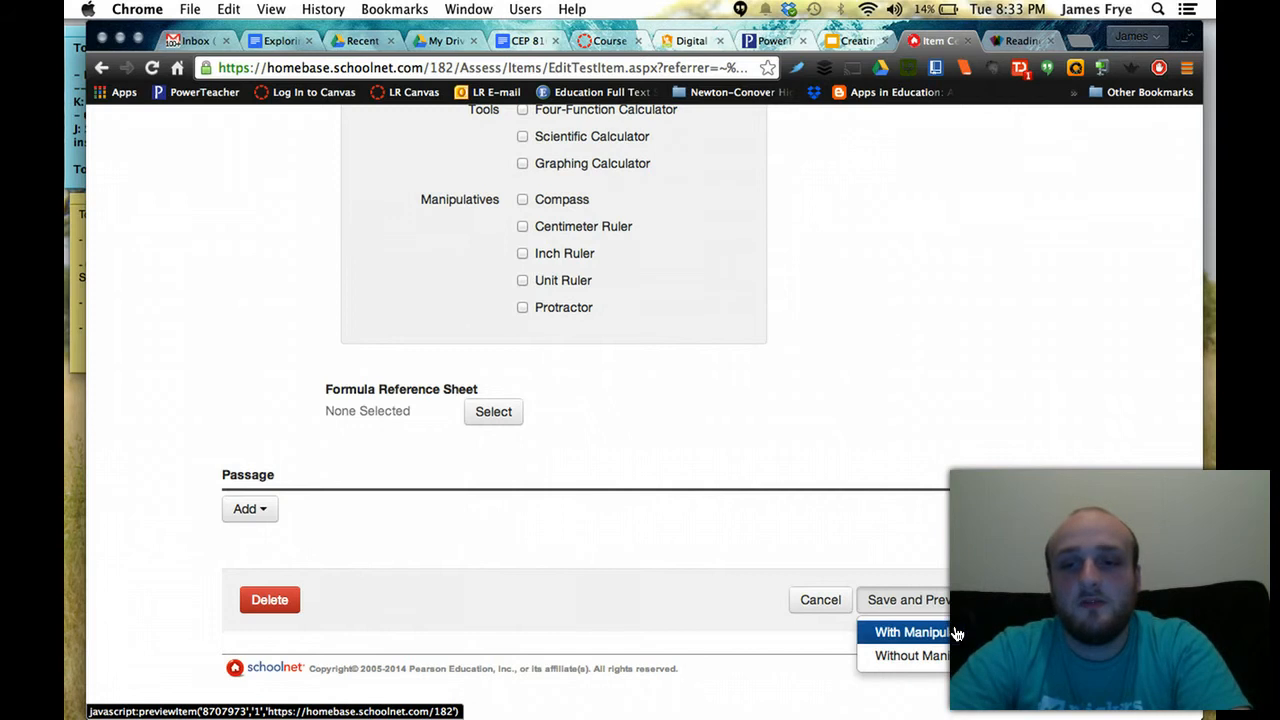
left_click(912, 632)
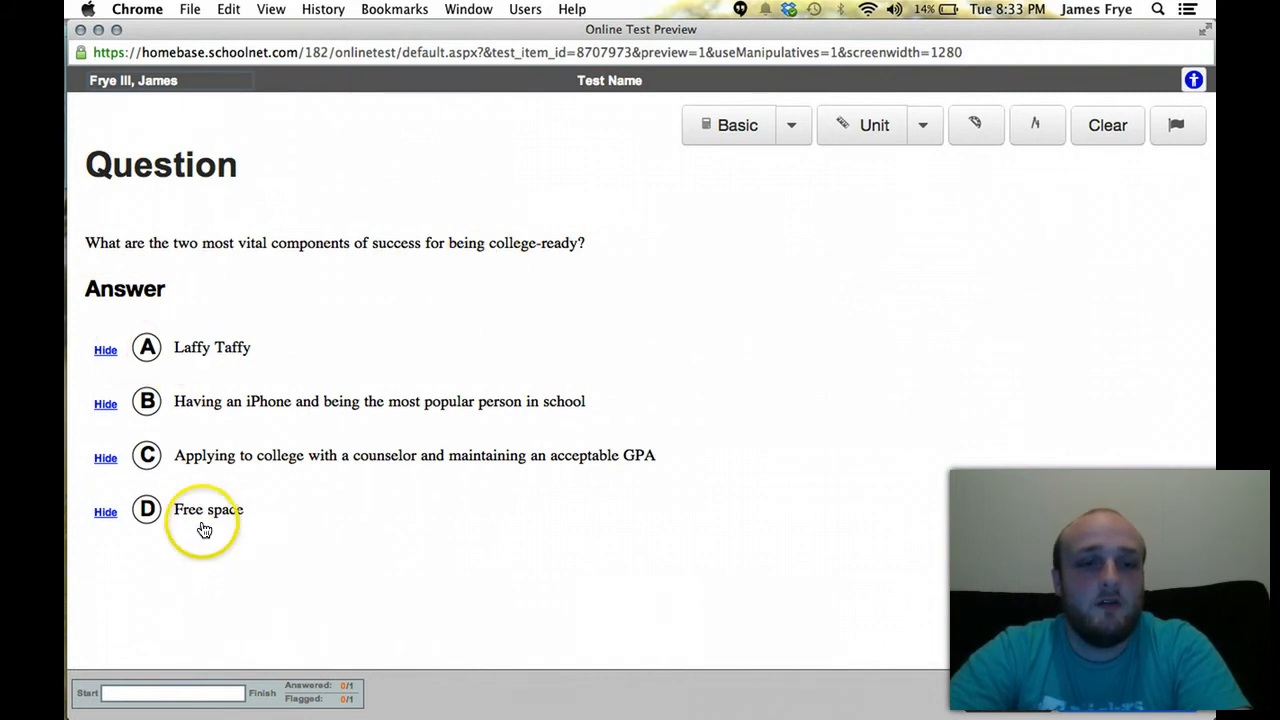
left_click(147, 460)
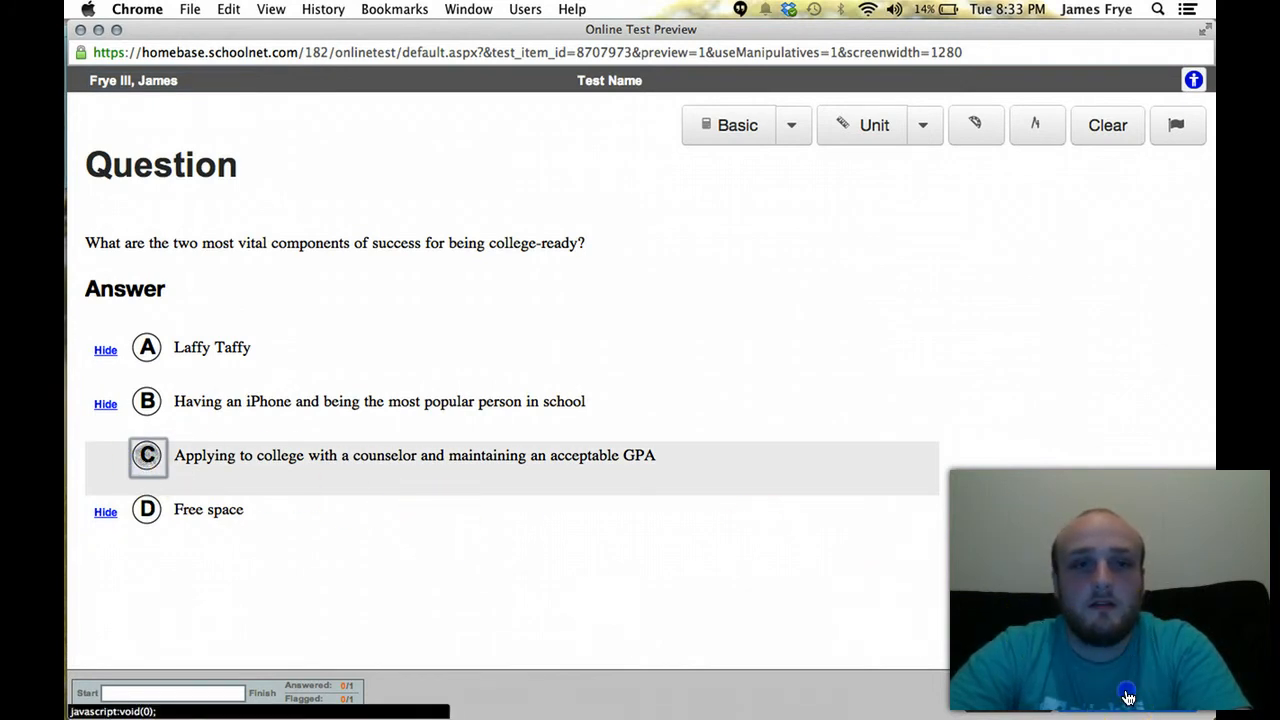
left_click(1128, 697)
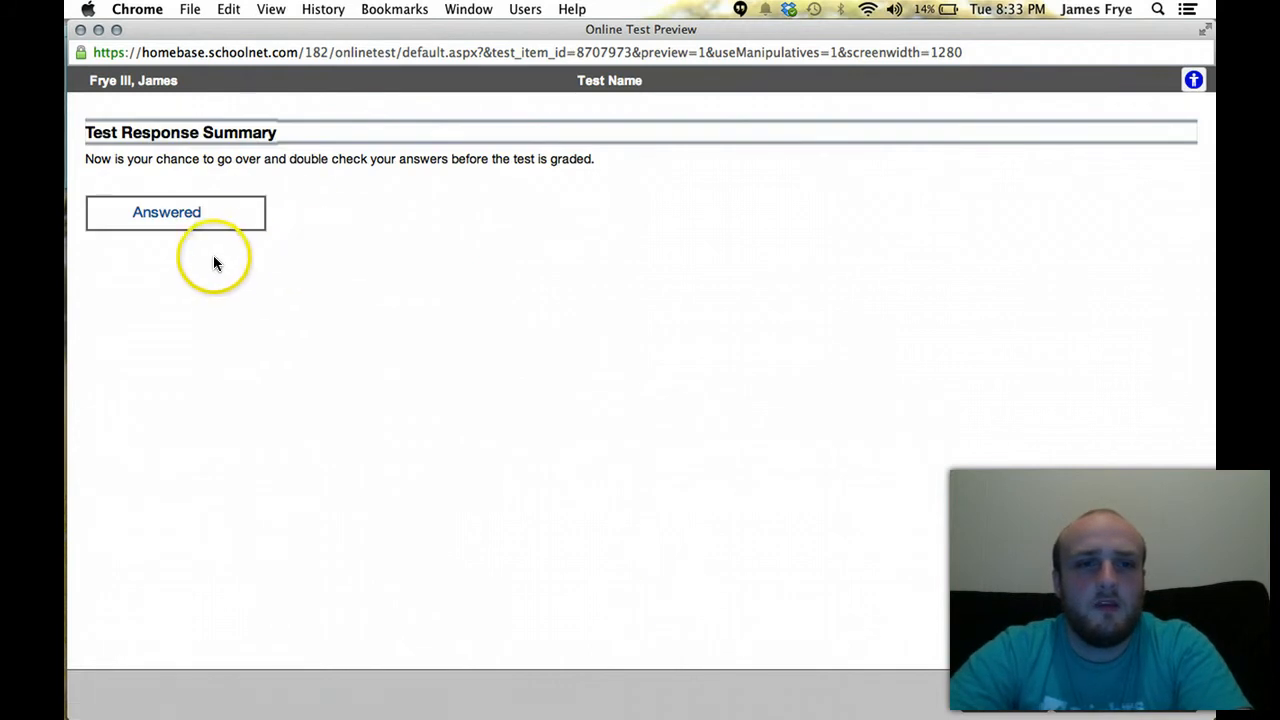
left_click(217, 217)
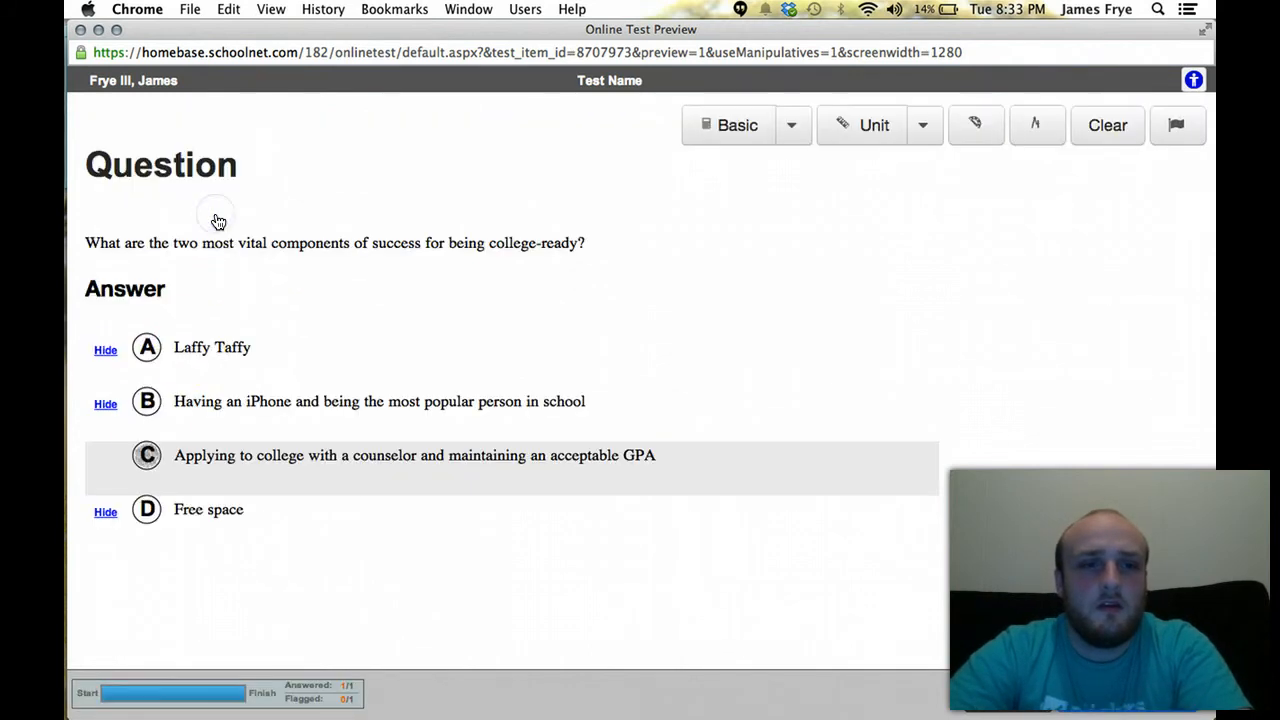
left_click(147, 455)
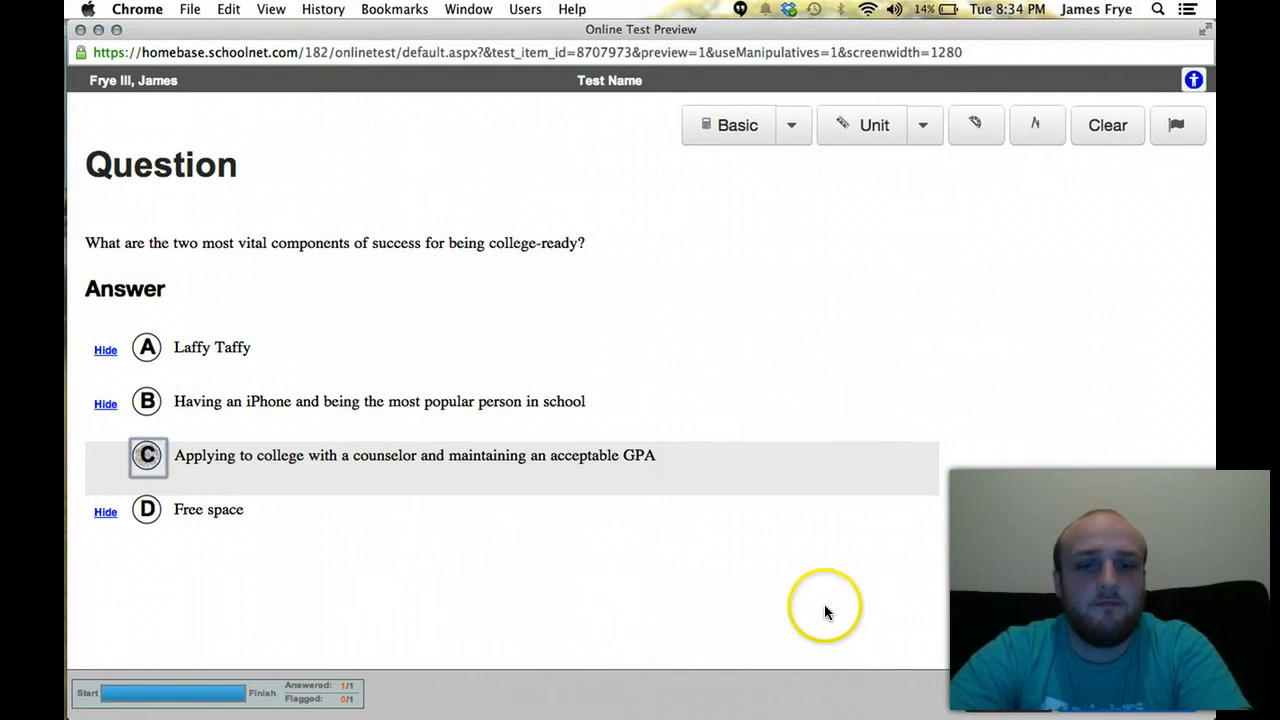
left_click(1146, 694)
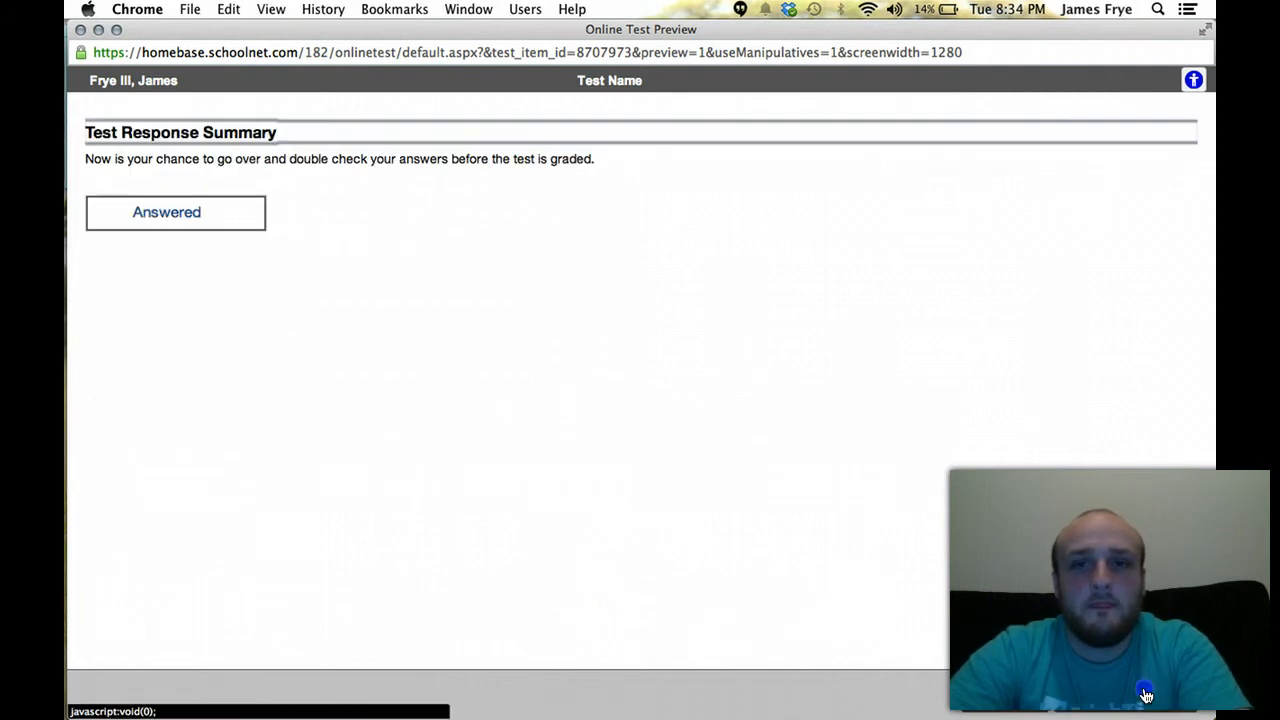
left_click(1074, 694)
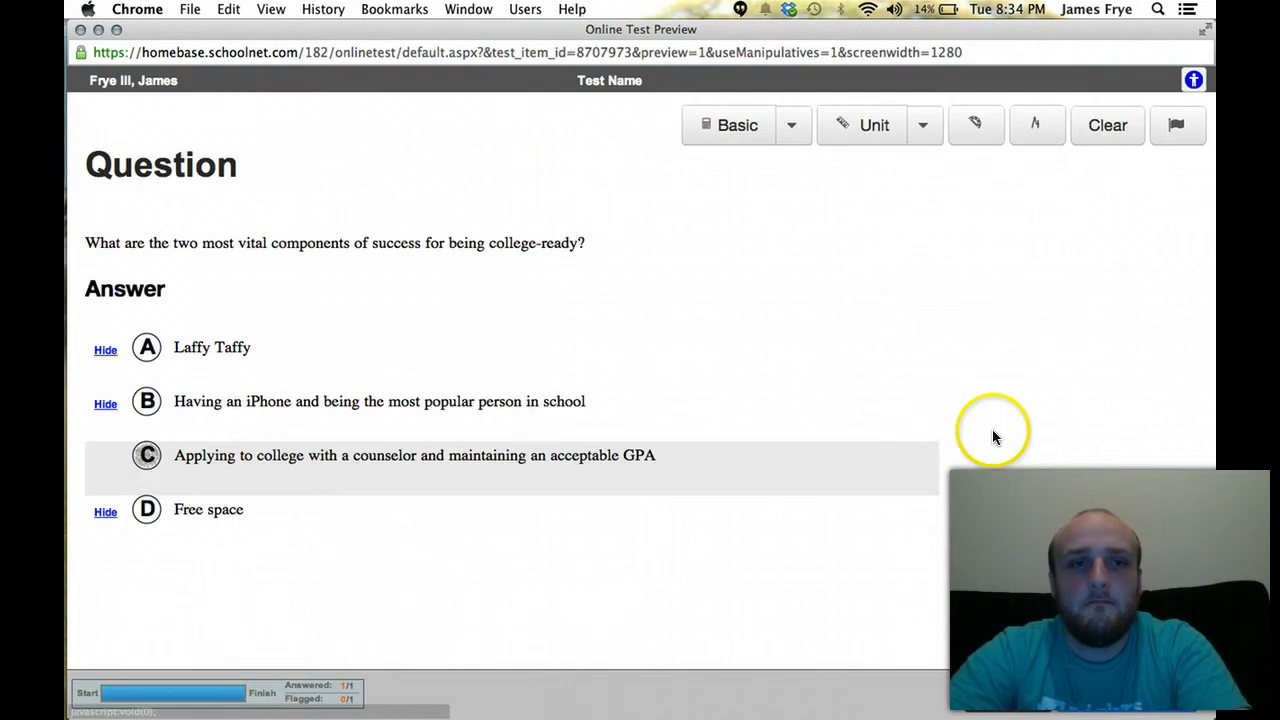
Inspect the preview's calculator type list and ruler unit choices
left_click(792, 126)
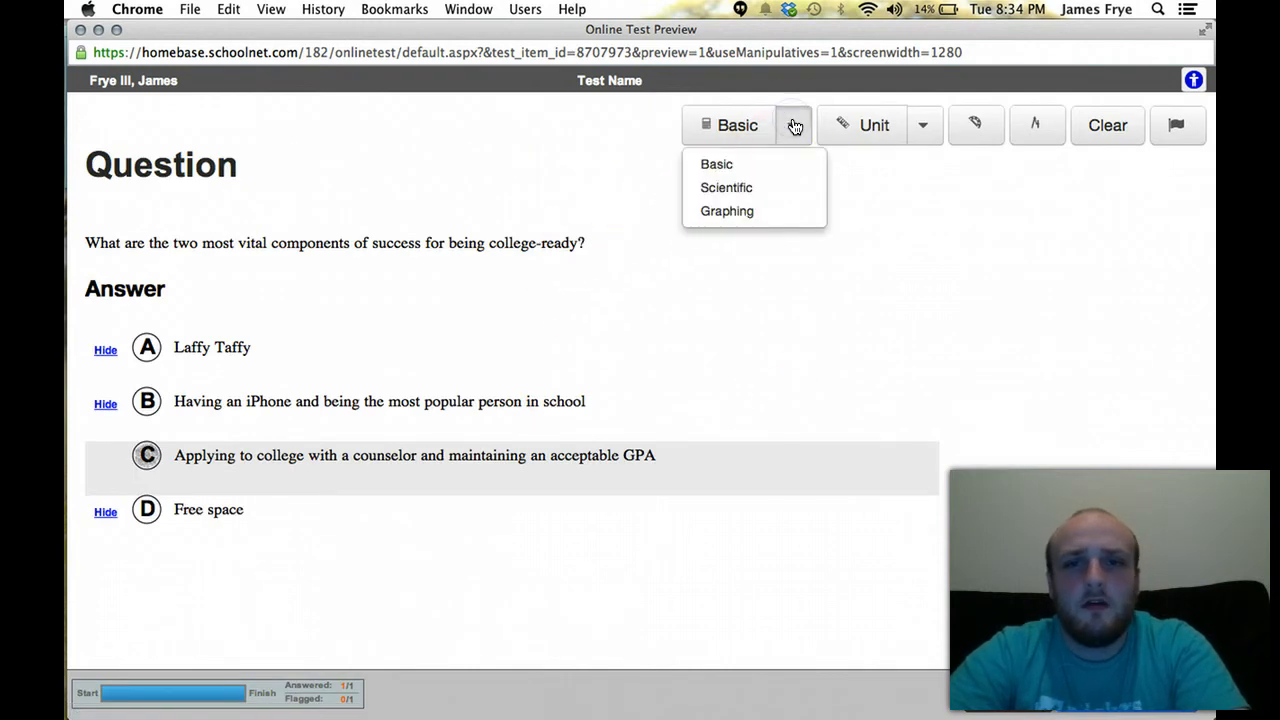
left_click(794, 125)
left_click(924, 134)
left_click(924, 134)
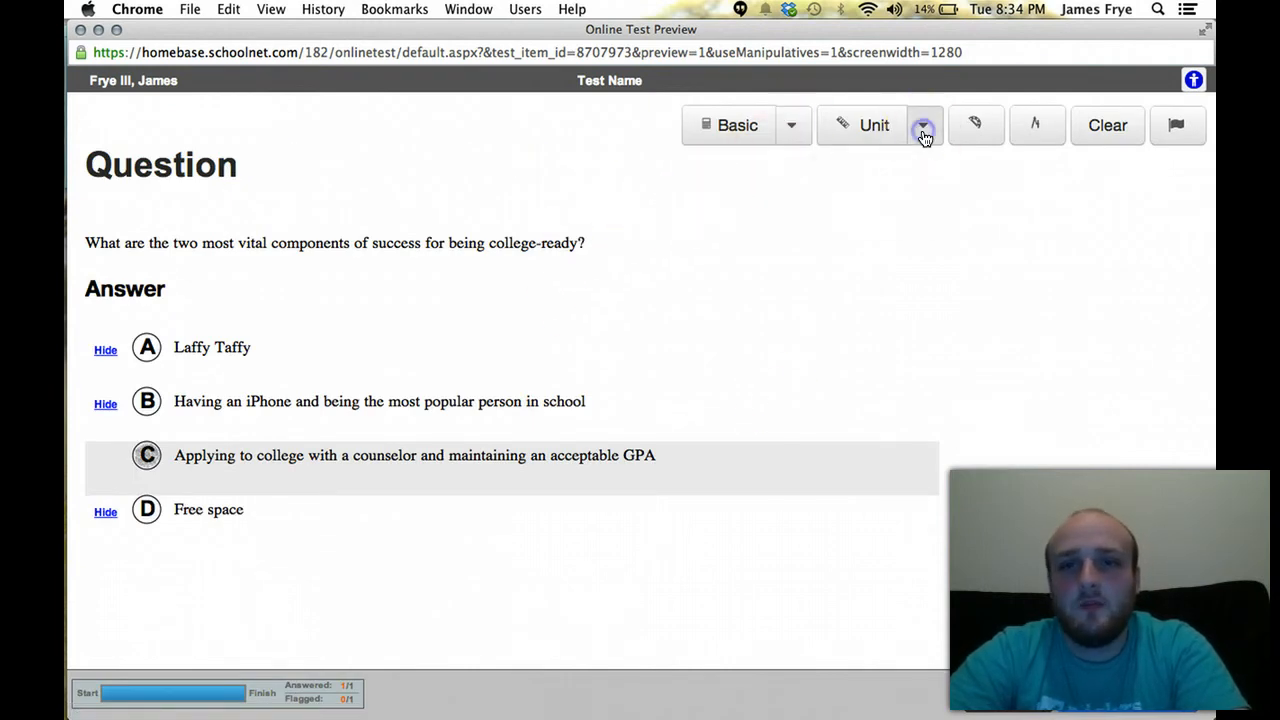
left_click(922, 133)
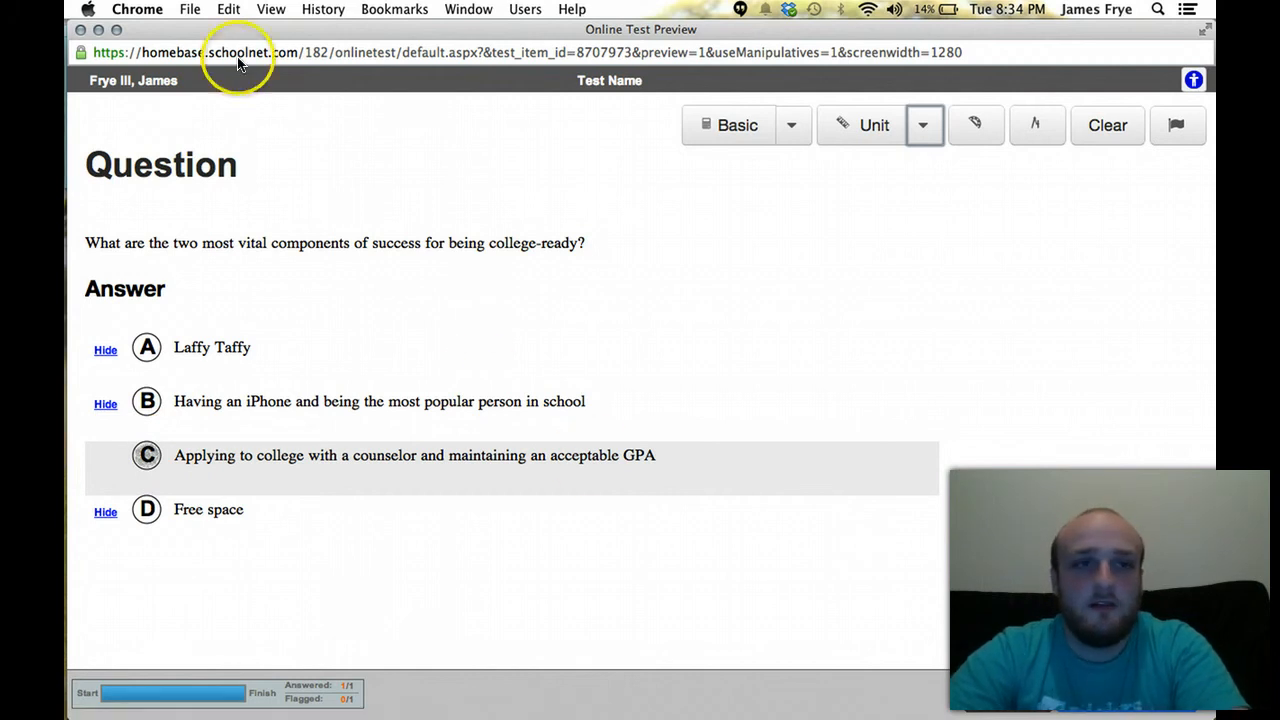
Close the preview and save, reaching Item Status with My Items availability and Only to Me sharing
left_click(81, 32)
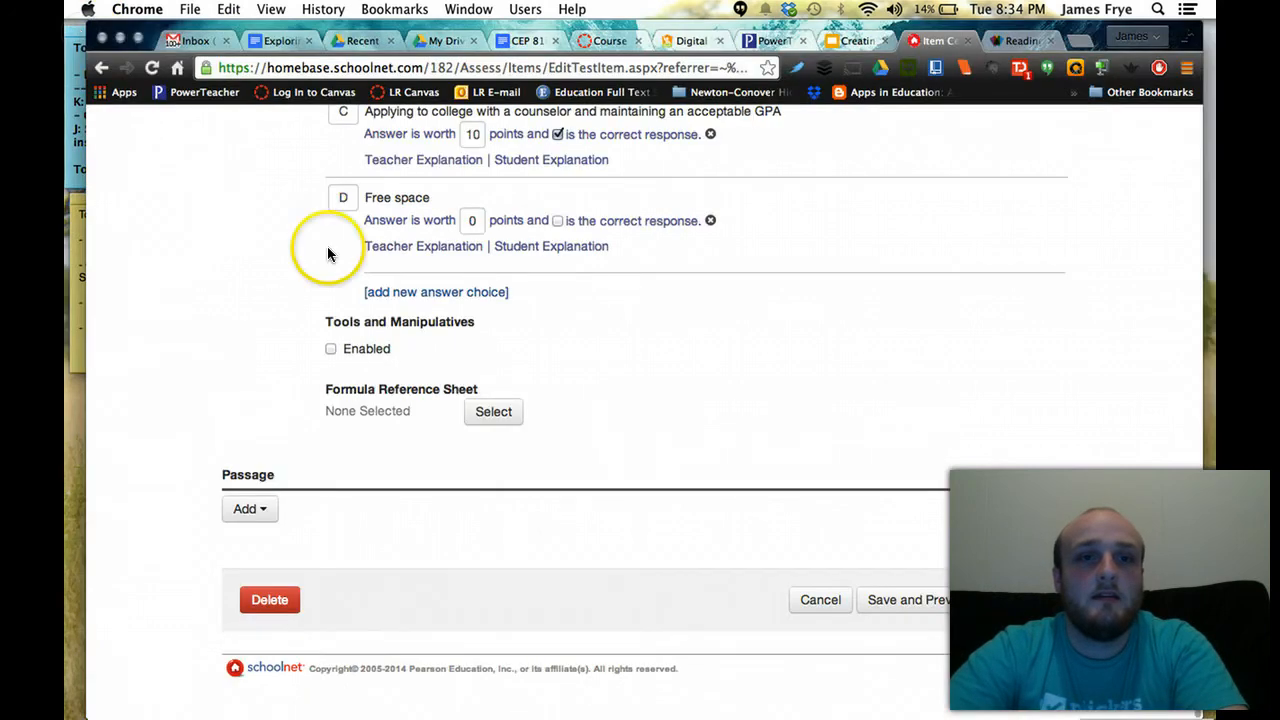
left_click(1029, 607)
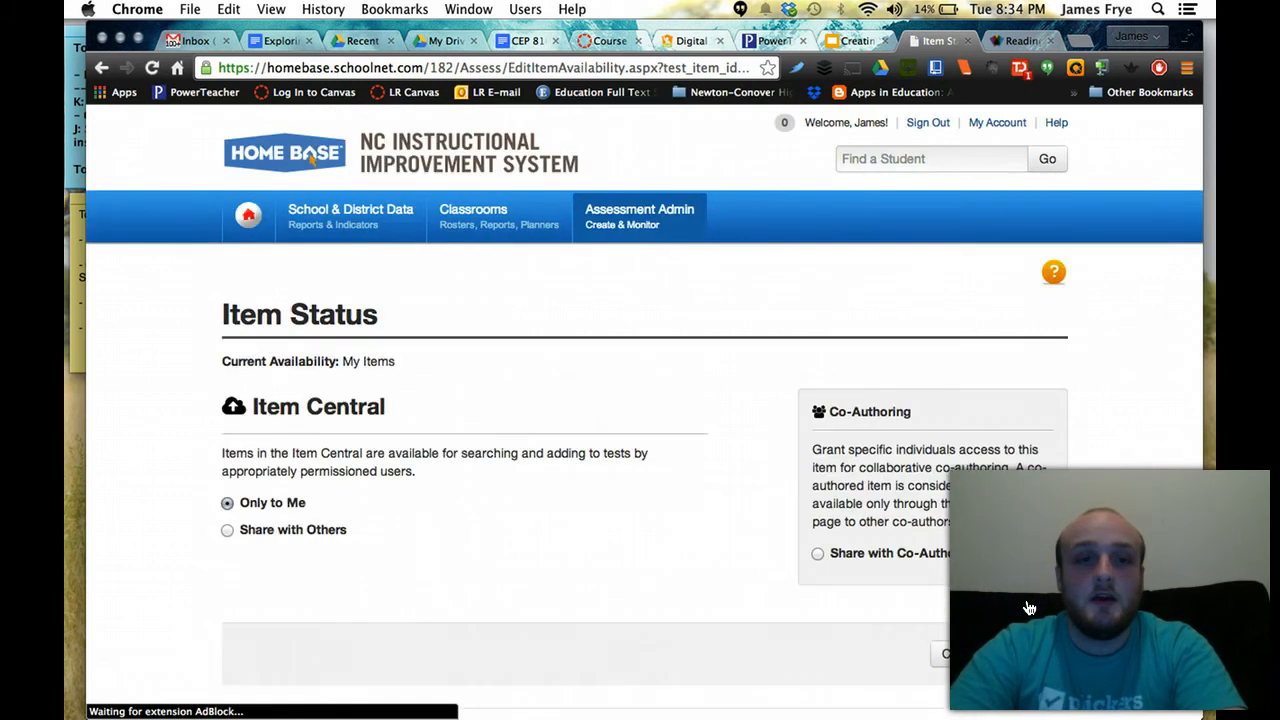
scroll(1097, 573, "down", 2)
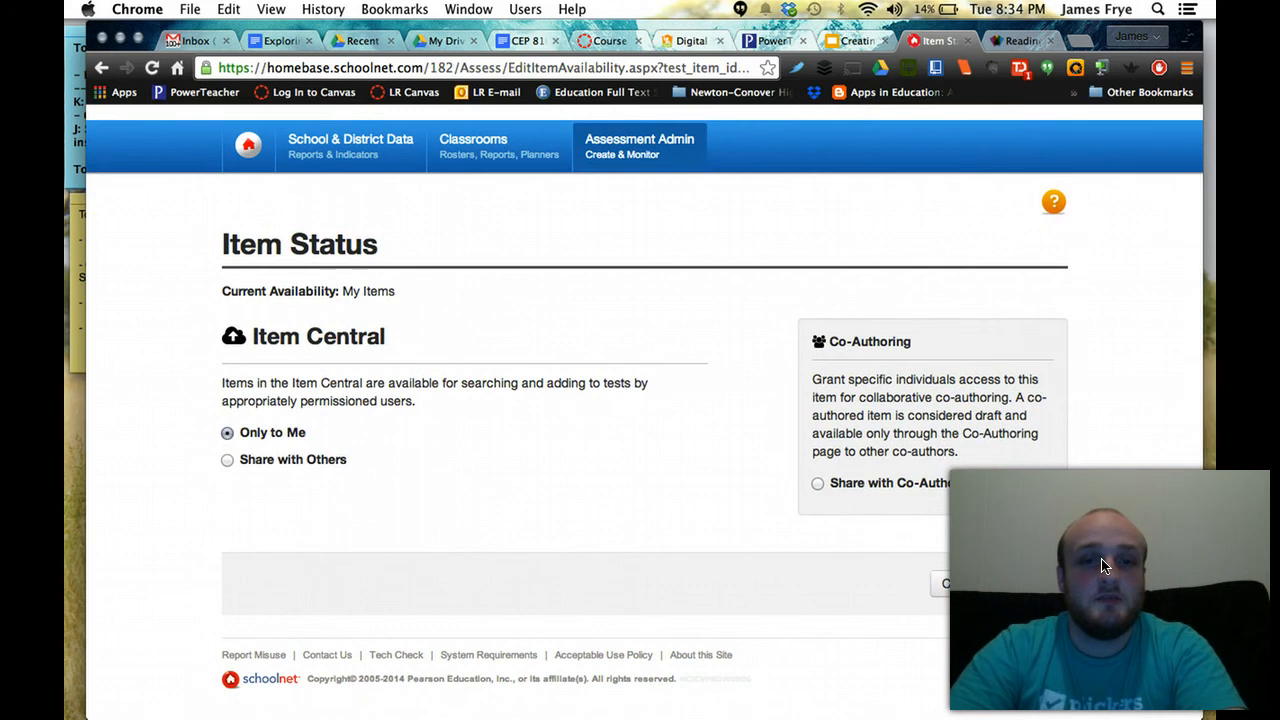
scroll(737, 537, "up", 2)
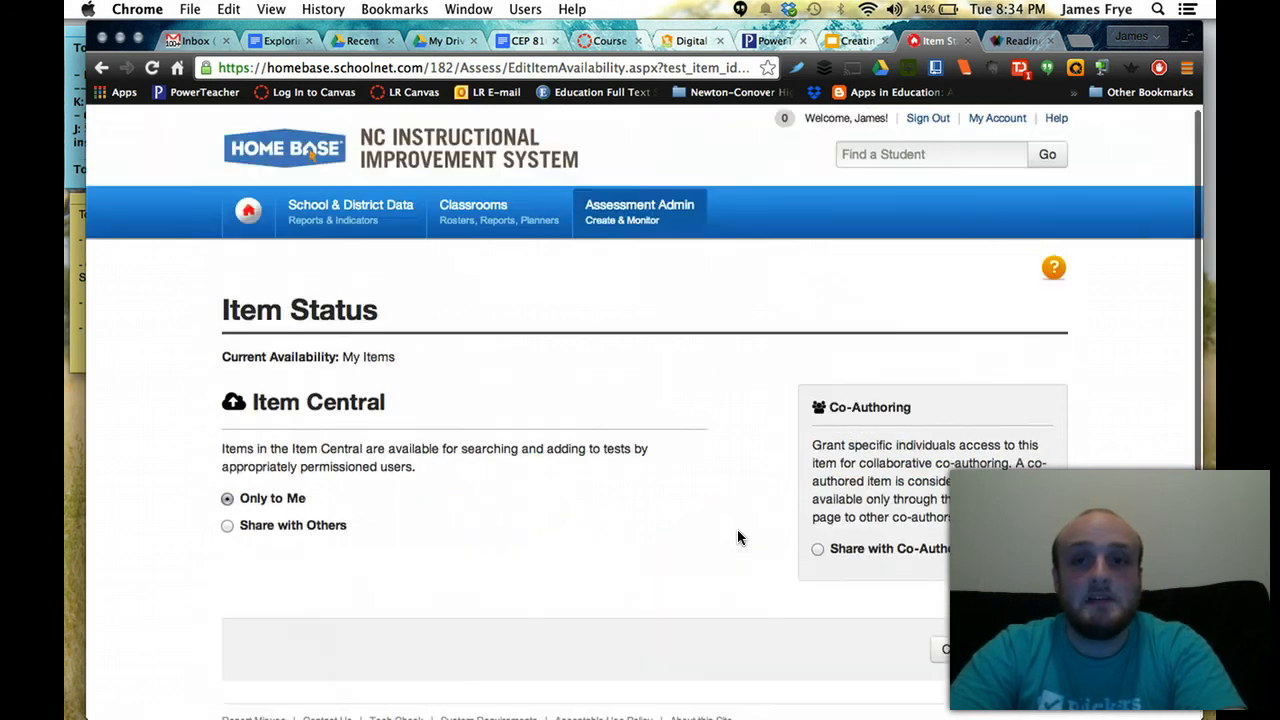